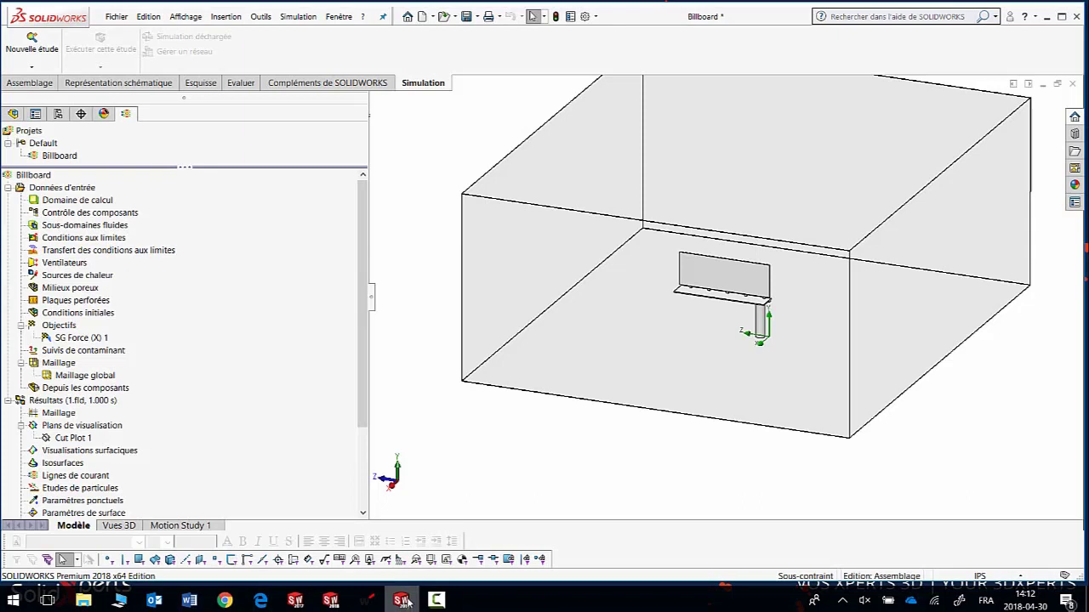
Review the Billboard project's general and fluid settings, closing without changes.
scroll(765, 416, "down", 2)
scroll(753, 392, "down", 1)
scroll(717, 378, "down", 2)
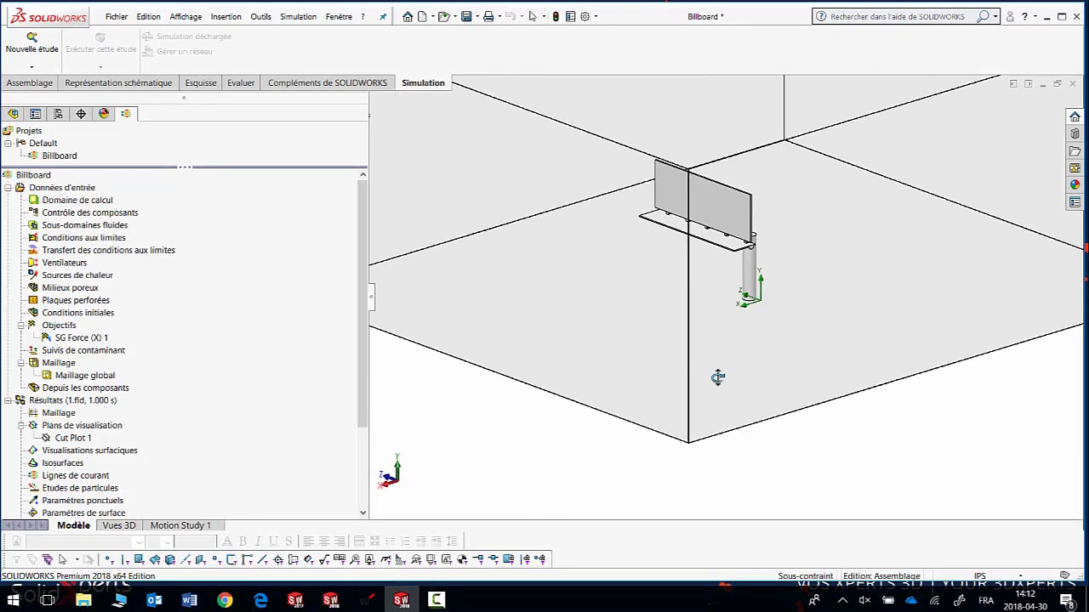
scroll(732, 362, "down", 1)
scroll(765, 298, "down", 2)
scroll(740, 307, "down", 1)
scroll(719, 315, "down", 2)
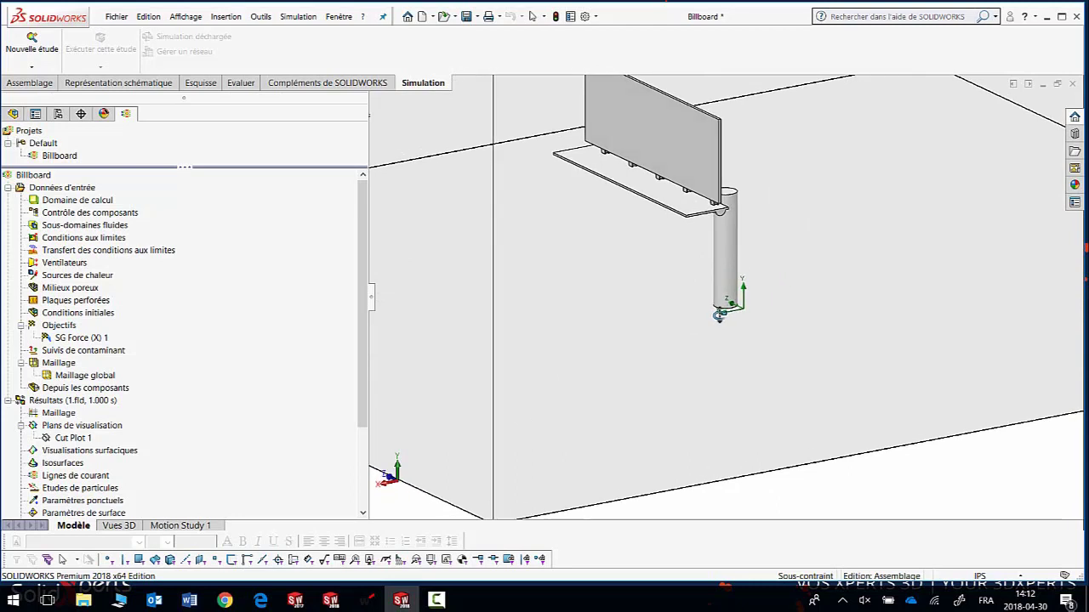
scroll(672, 314, "up", 2)
scroll(672, 256, "up", 2)
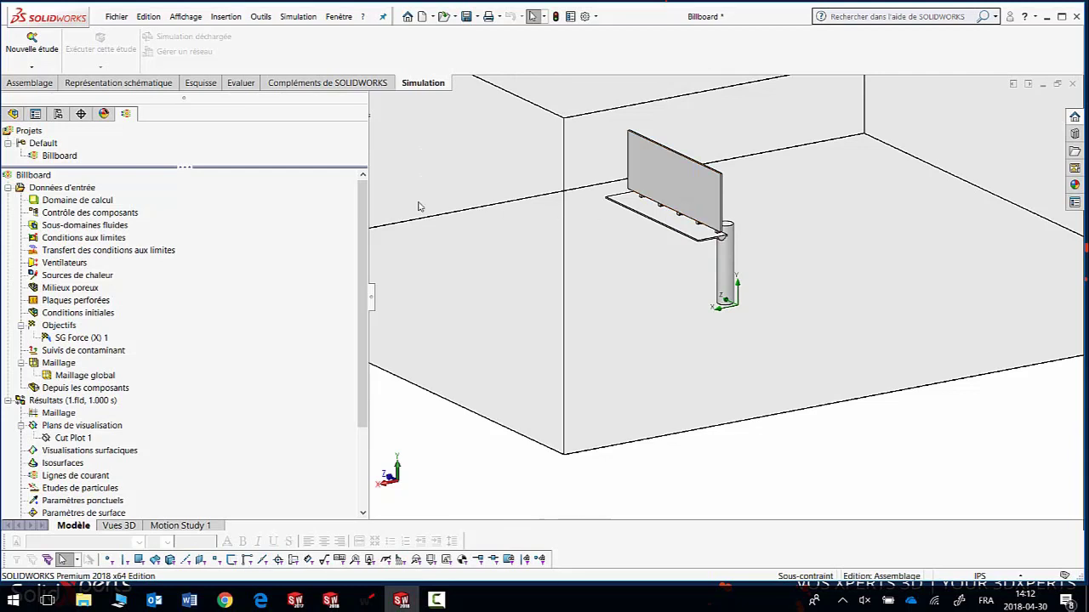
right_click(88, 193)
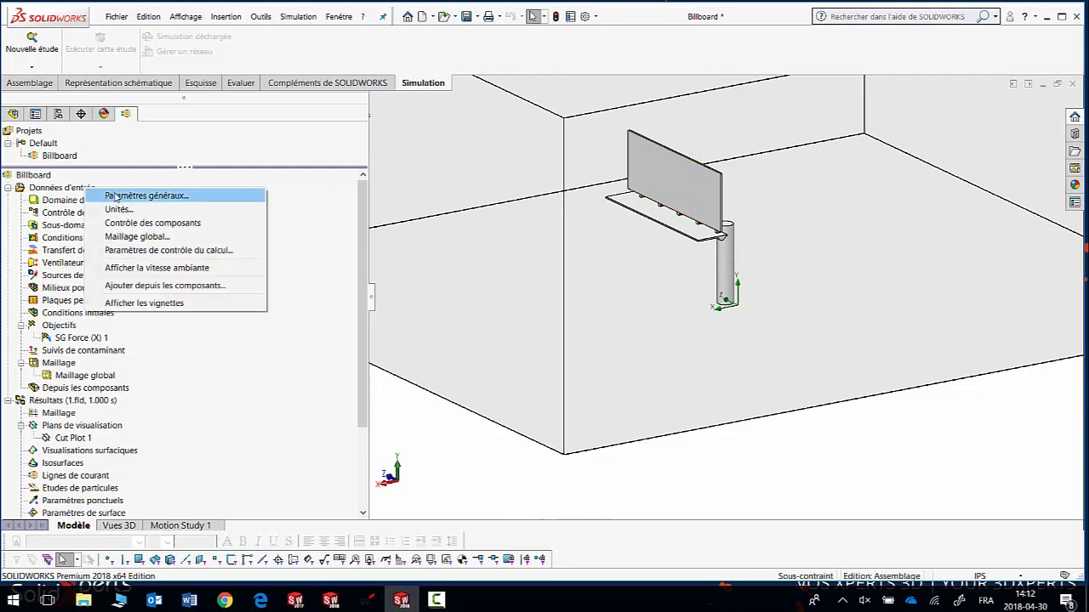
left_click(121, 196)
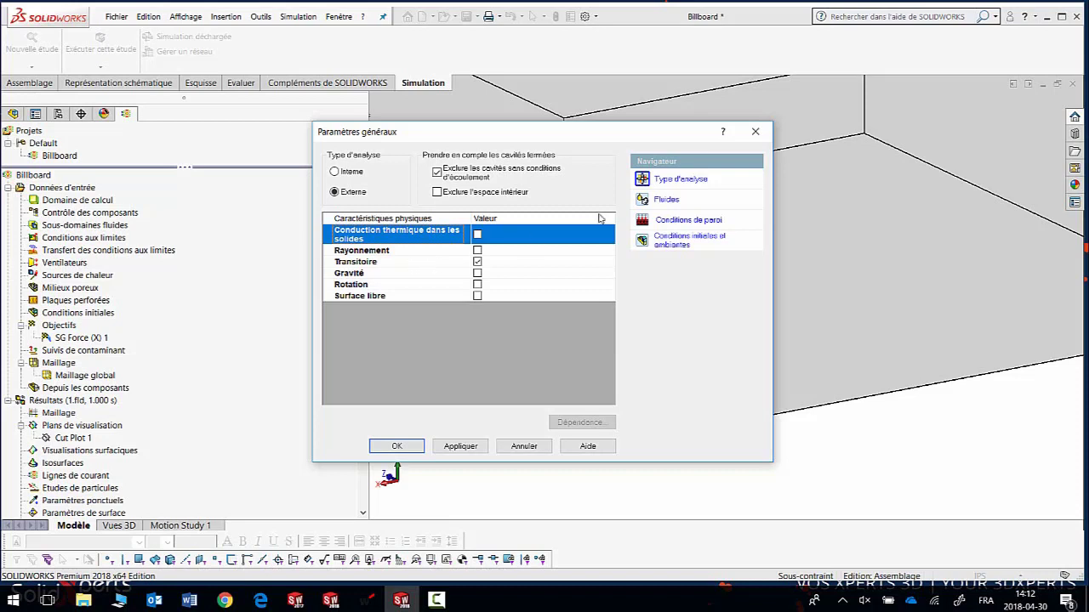
left_click(666, 199)
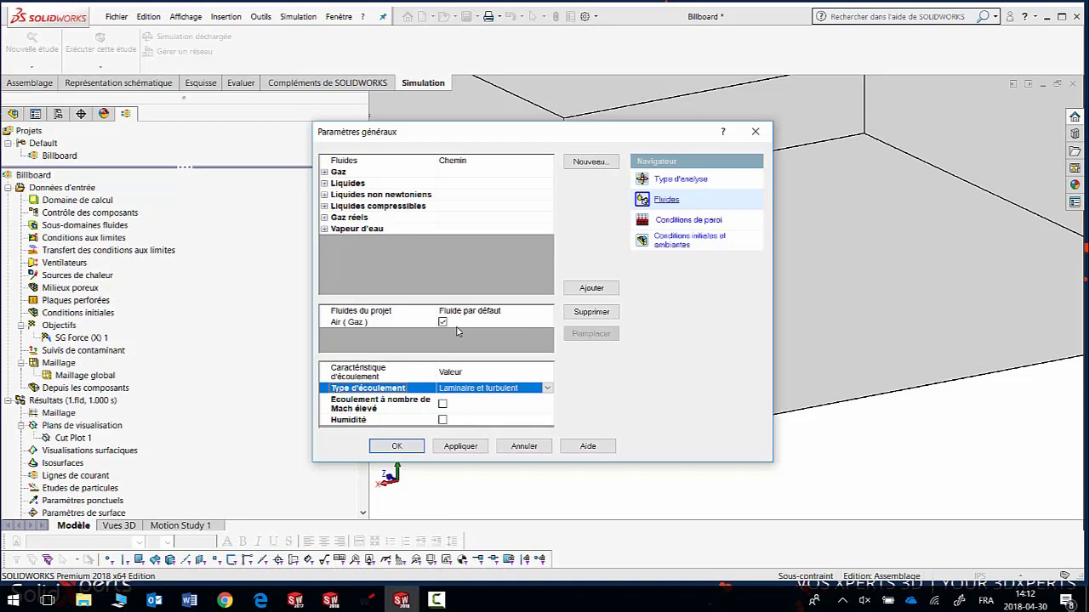
left_click(531, 449)
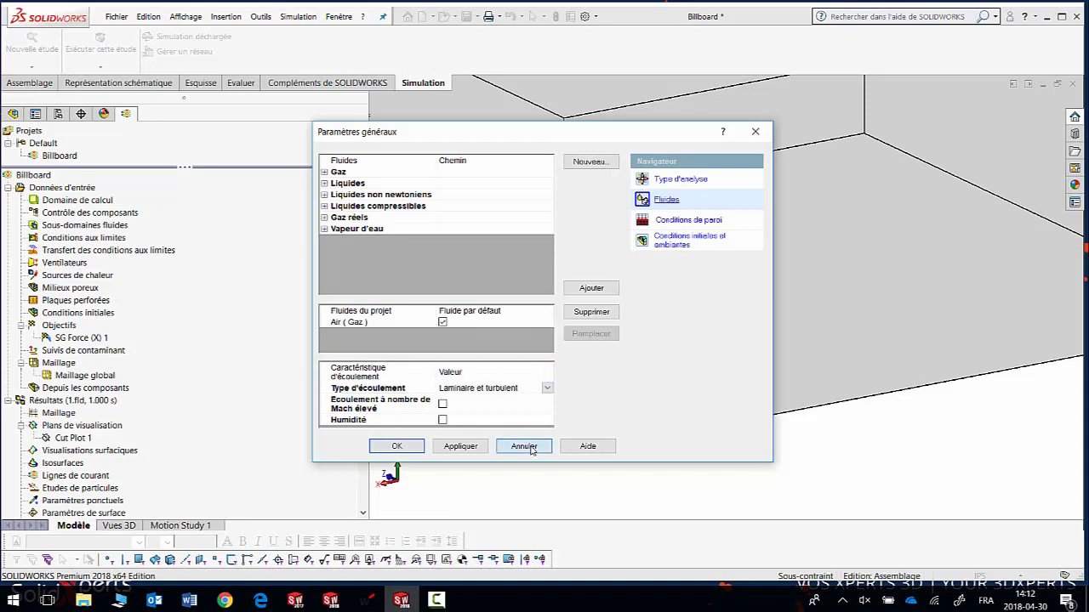
left_click(530, 449)
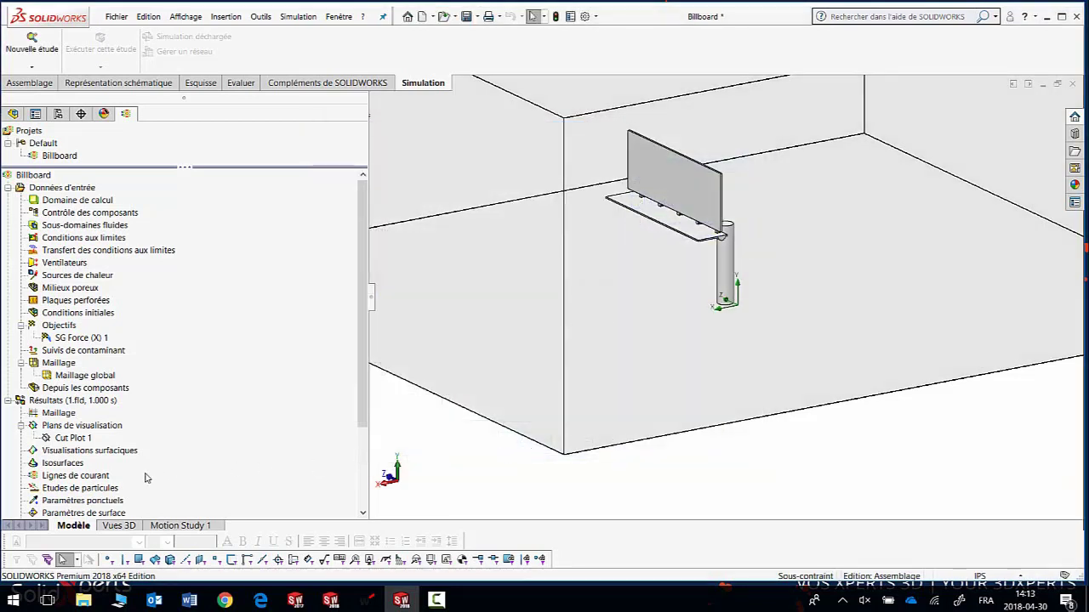
Show the Cut Plot 1 velocity contour, fitted to the domain and slightly rotated.
right_click(85, 442)
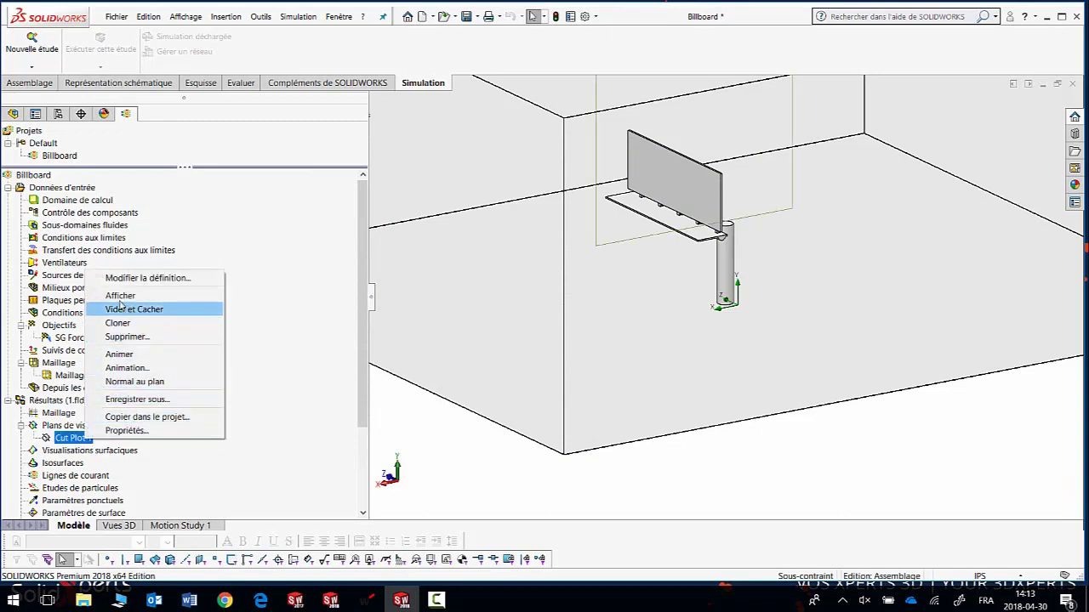
left_click(120, 296)
key("f")
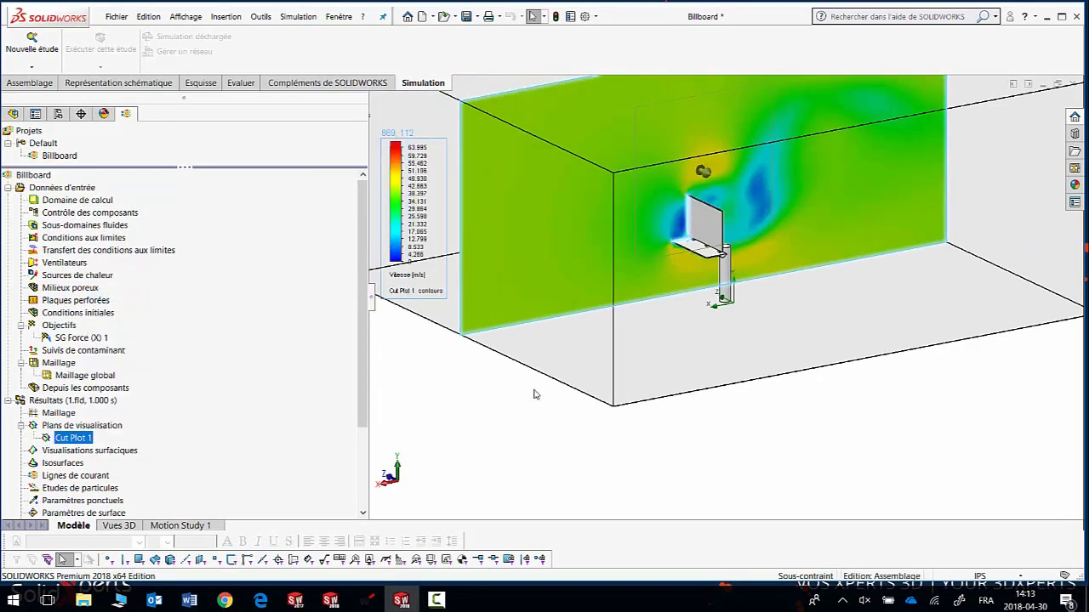
middle_click_drag(535, 394, 525, 392)
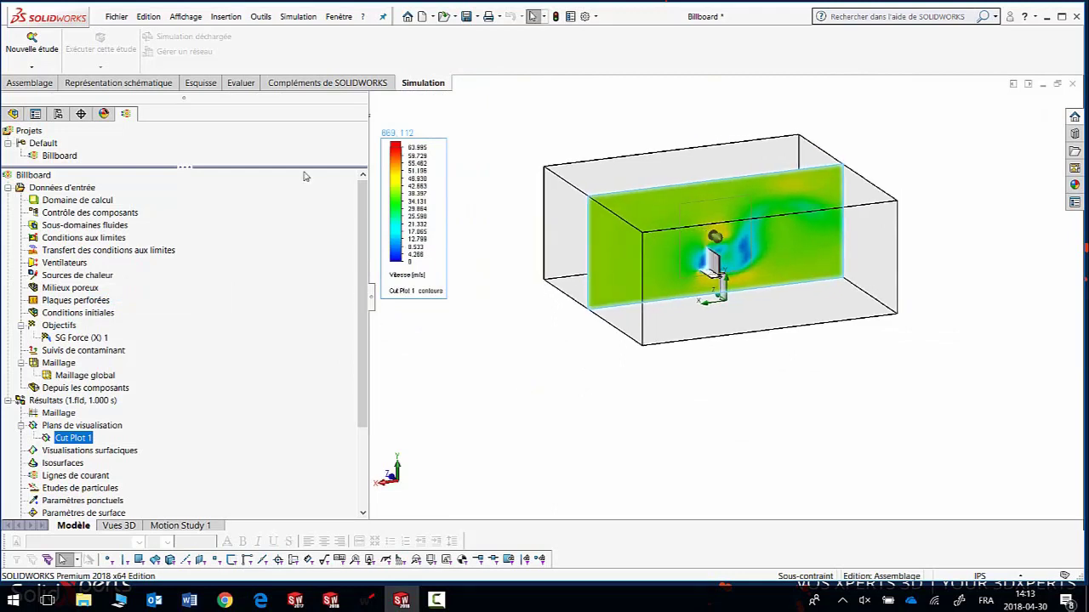
left_click(262, 18)
mouse_move(296, 76)
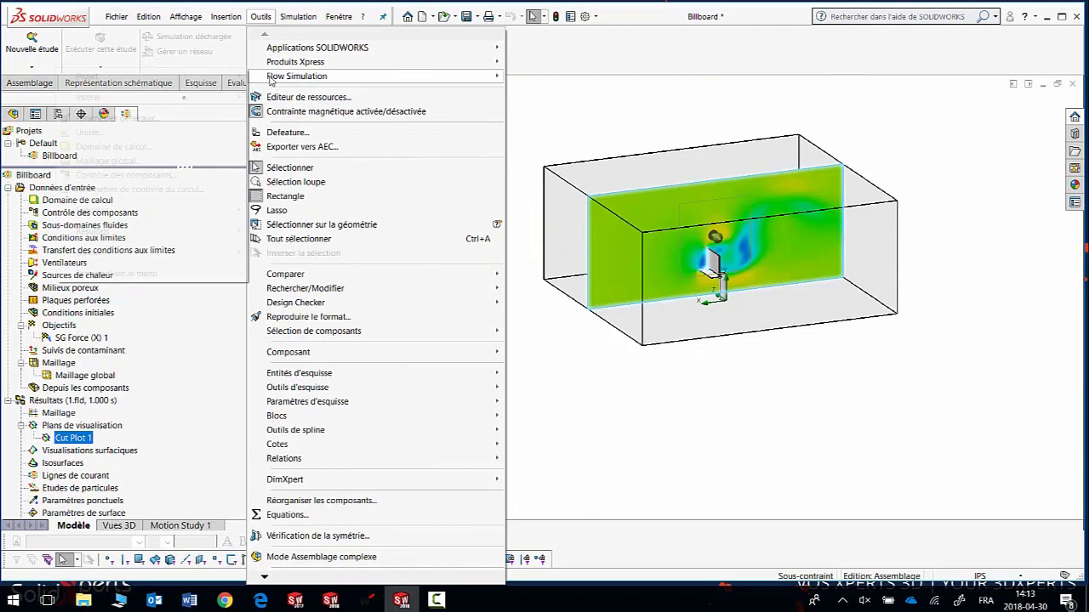
mouse_move(87, 251)
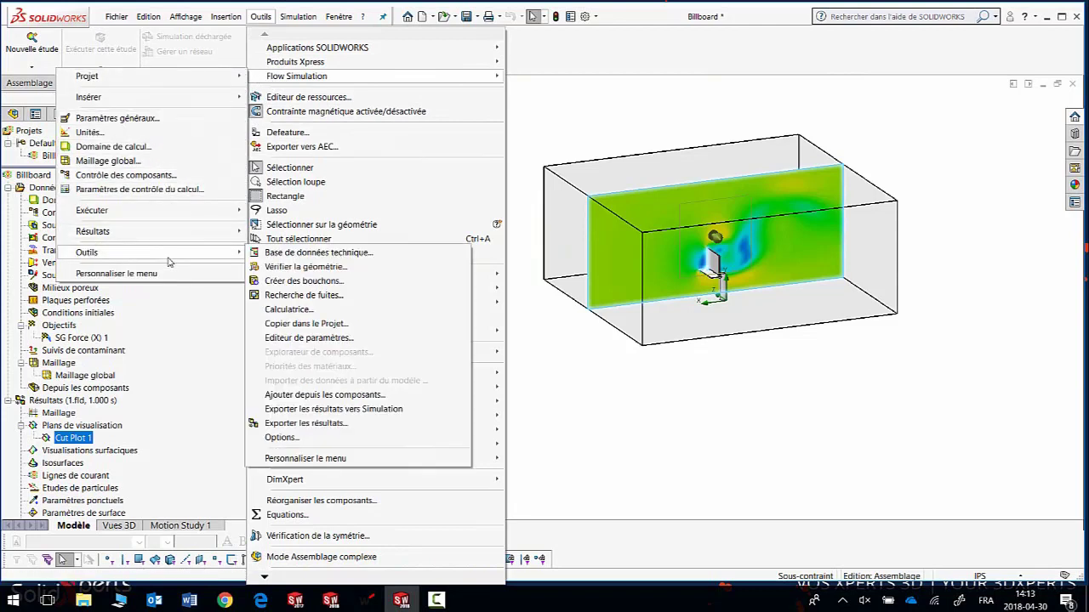
Export all parameters at all saved time steps as mesh text to Billboard10.txt.
left_click(344, 428)
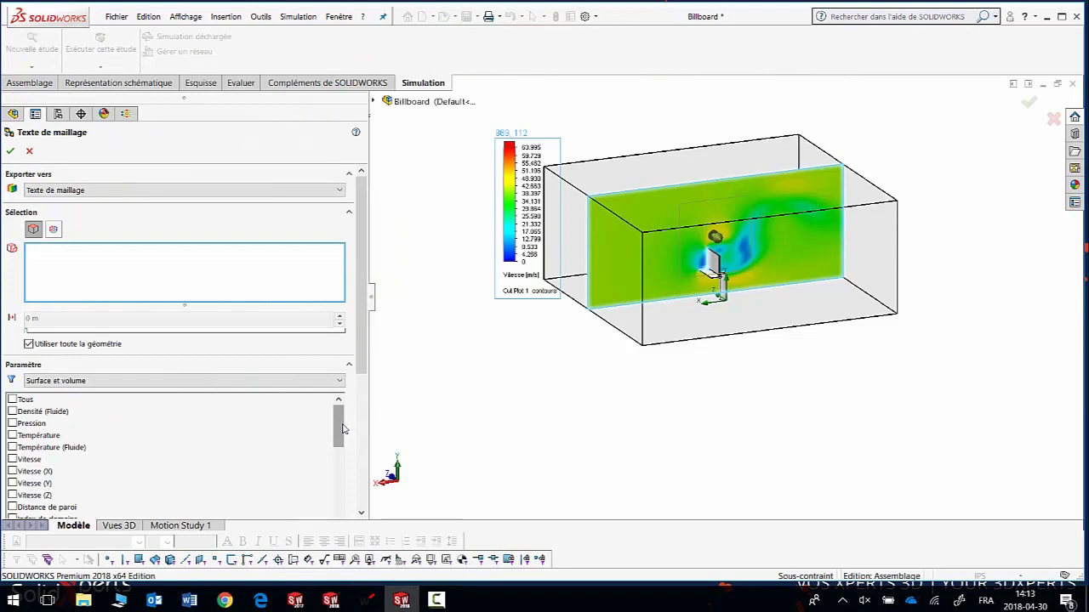
scroll(361, 366, "down", 1)
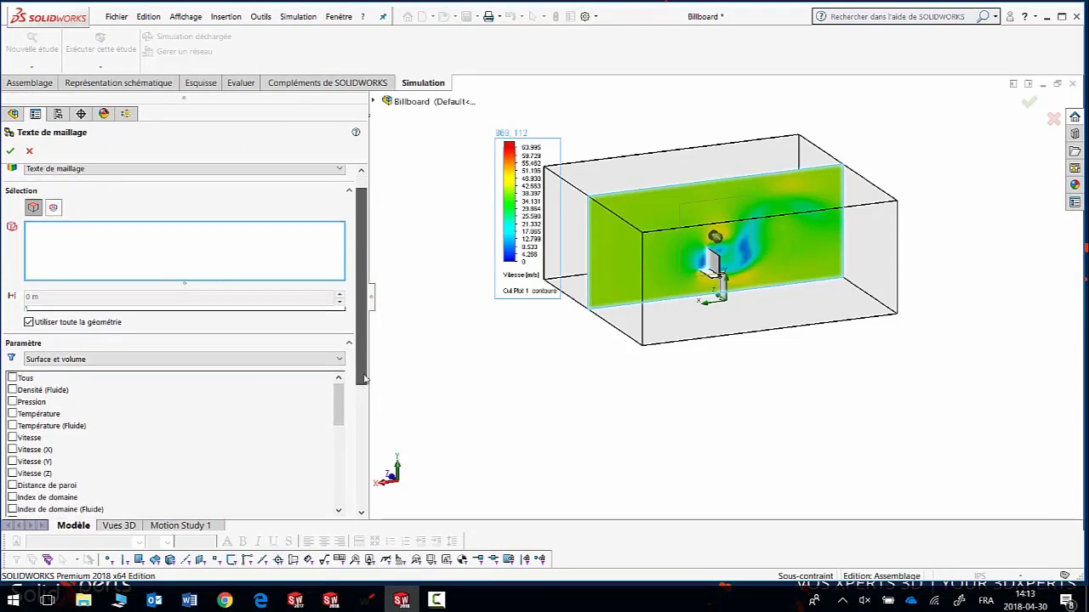
left_click(12, 378)
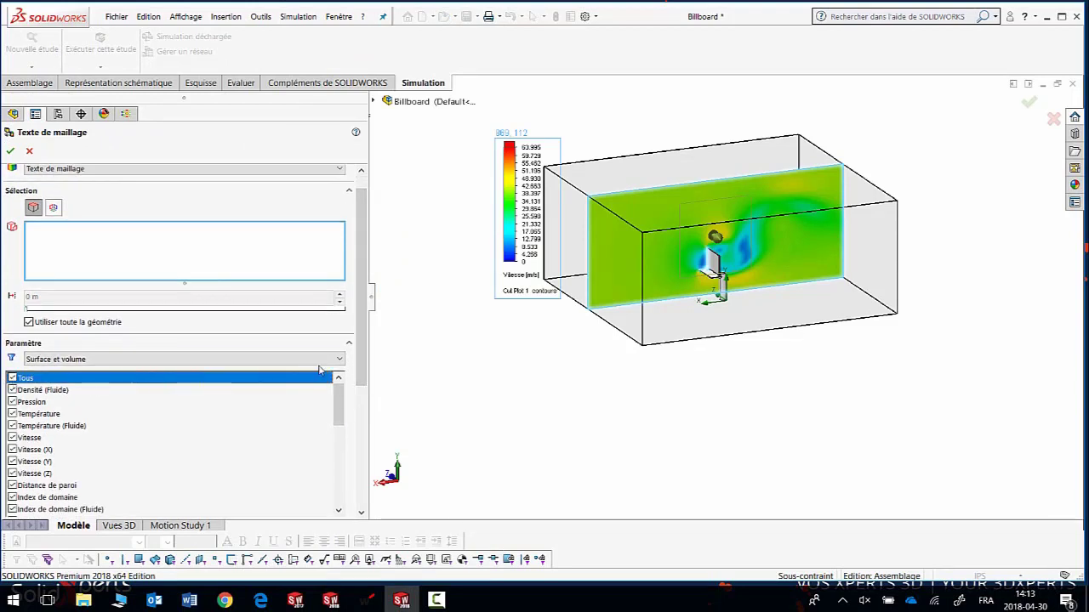
left_click_drag(361, 366, 371, 484)
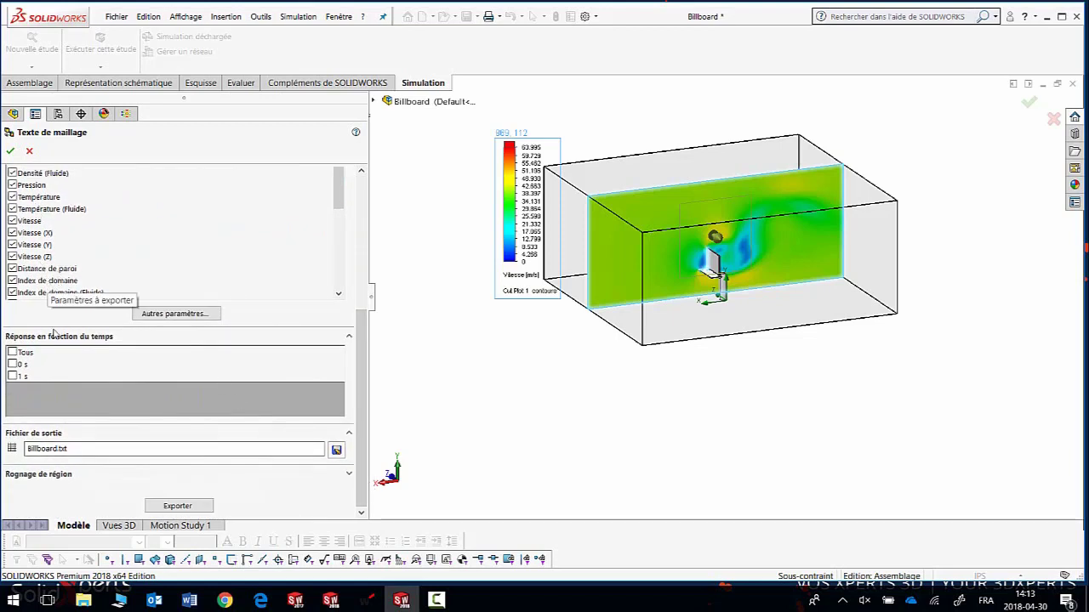
left_click(11, 352)
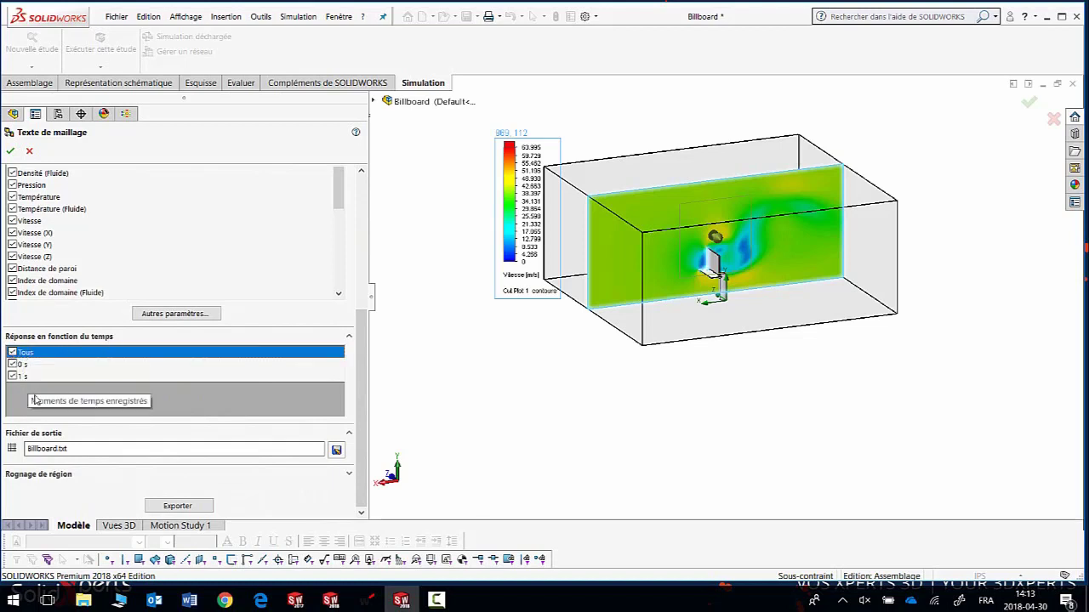
left_click(55, 448)
type("10")
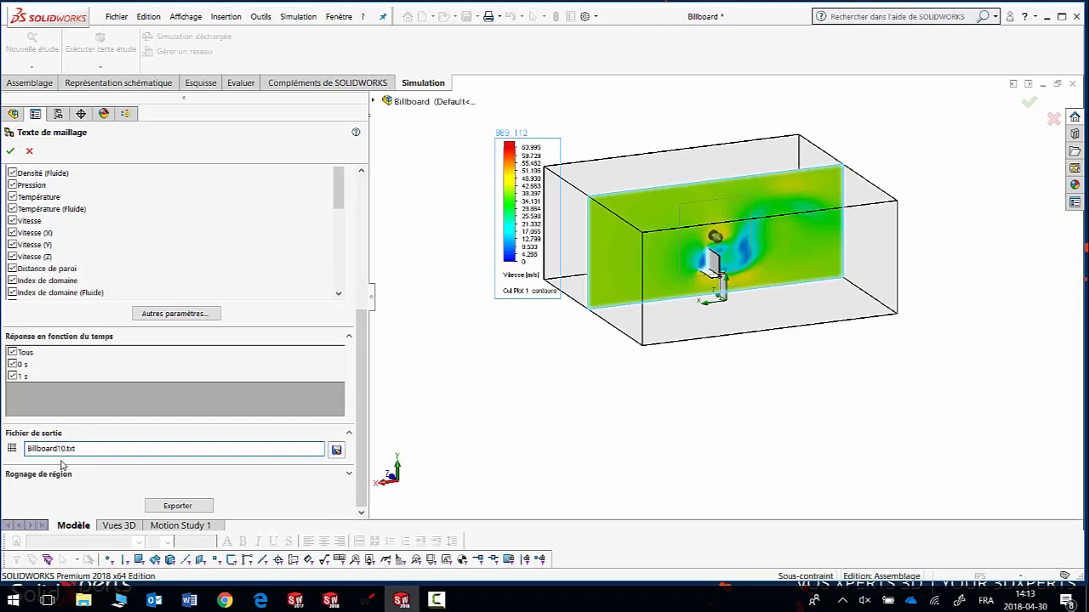
left_click(171, 507)
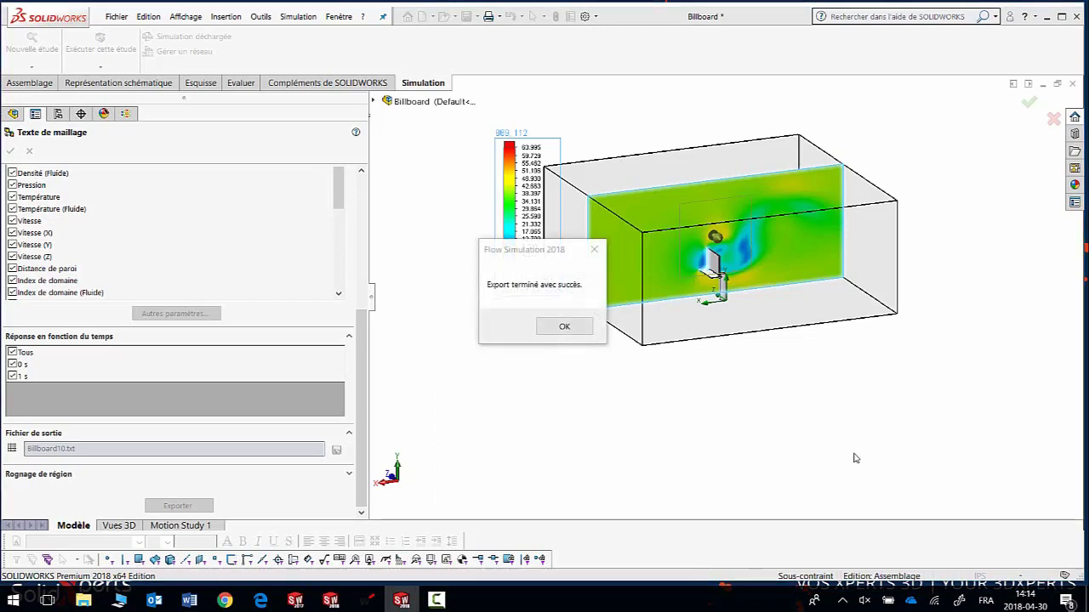
Acknowledge the 'Export terminé avec succès' message and close the export panel.
left_click(547, 330)
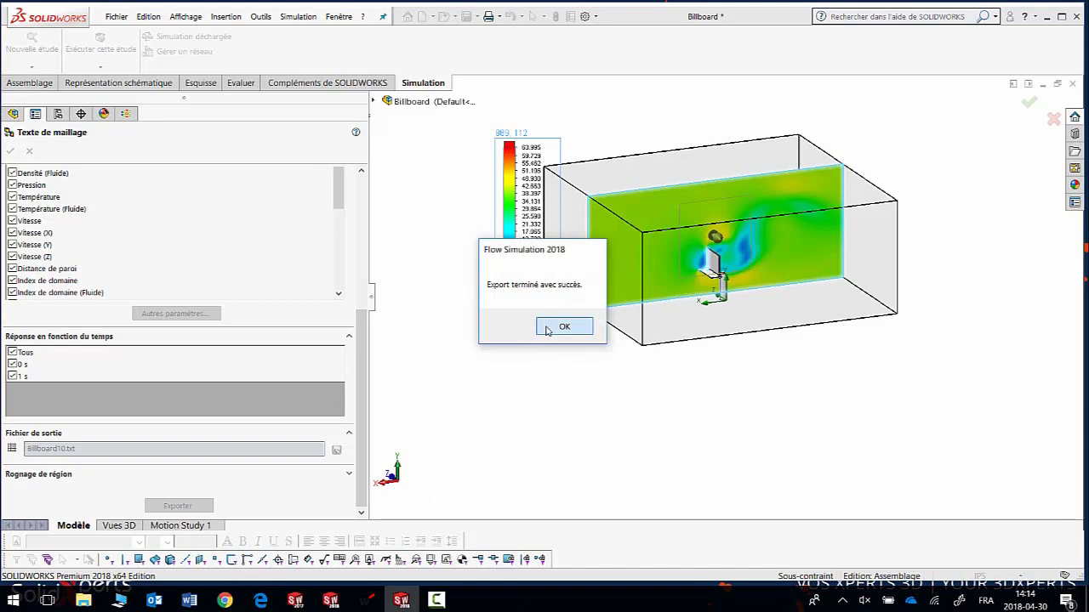
left_click(29, 150)
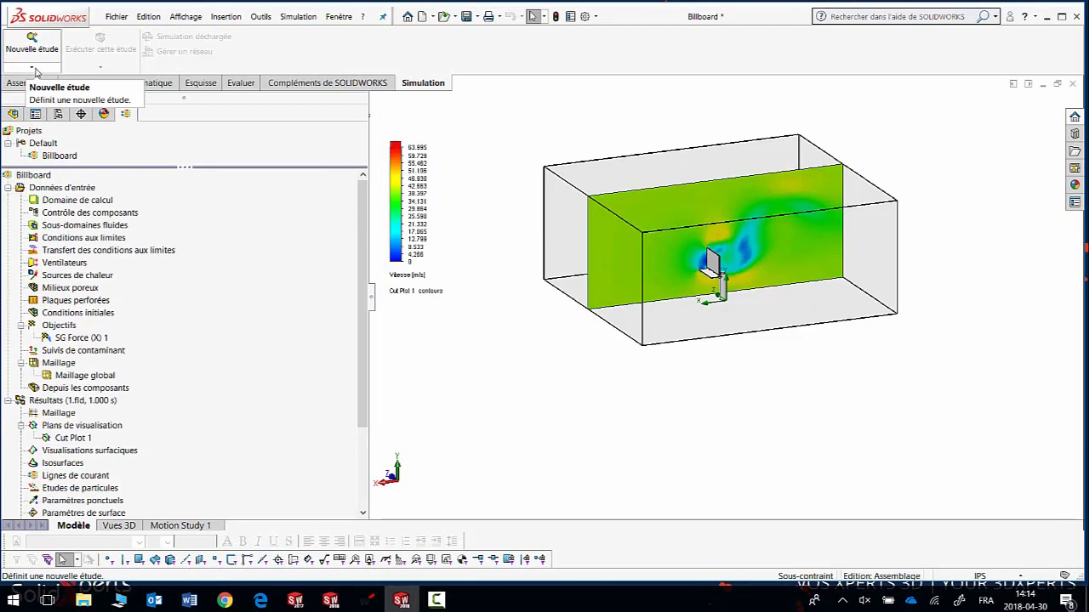
Create a nonlinear dynamic study named 'Analyse dynamique'.
left_click(35, 70)
left_click(40, 79)
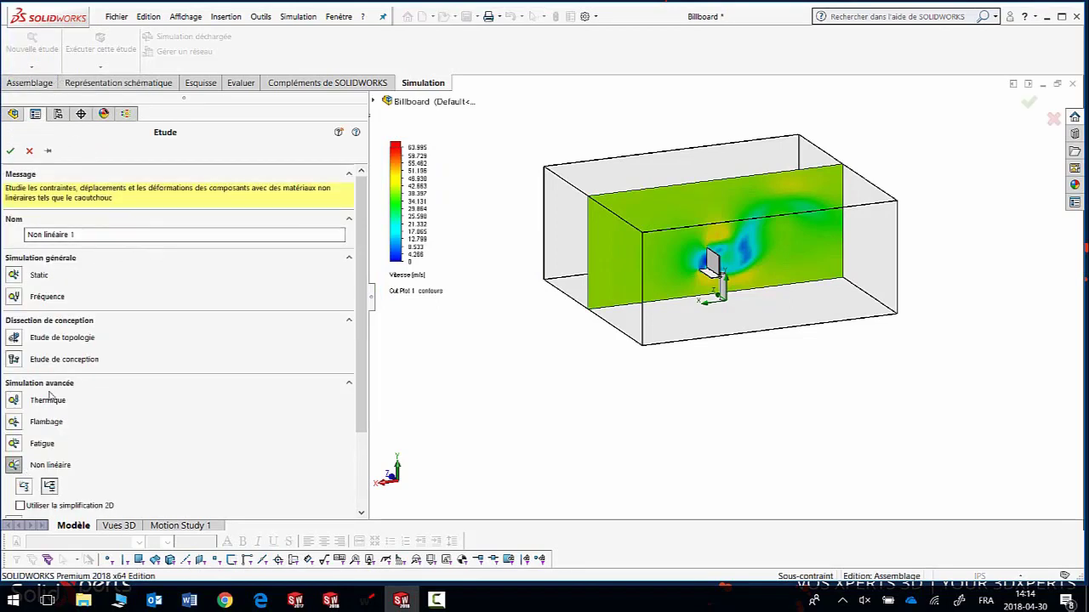
left_click_drag(87, 234, 13, 237)
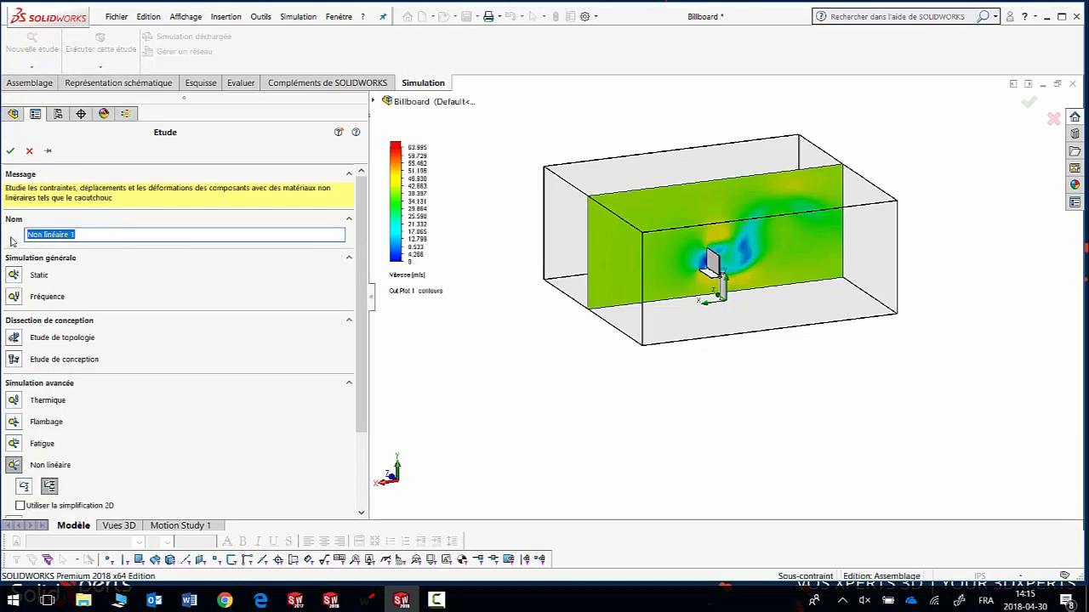
type("Analyse dynamique")
left_click(11, 150)
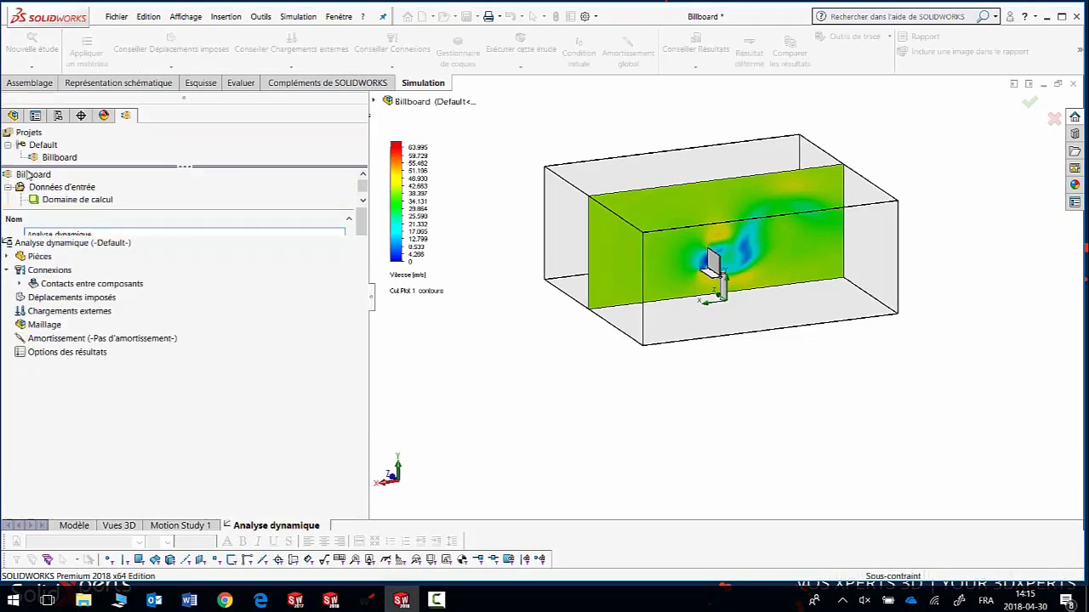
Include fluid pressure from the Flow Simulation results file 1.fld in the study properties.
right_click(40, 247)
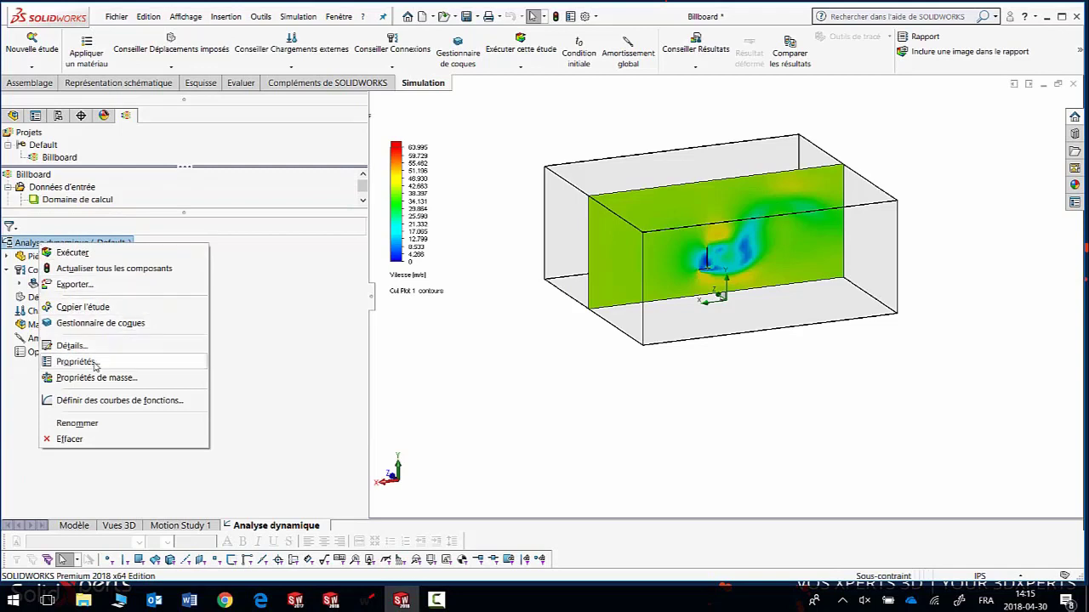
left_click(77, 362)
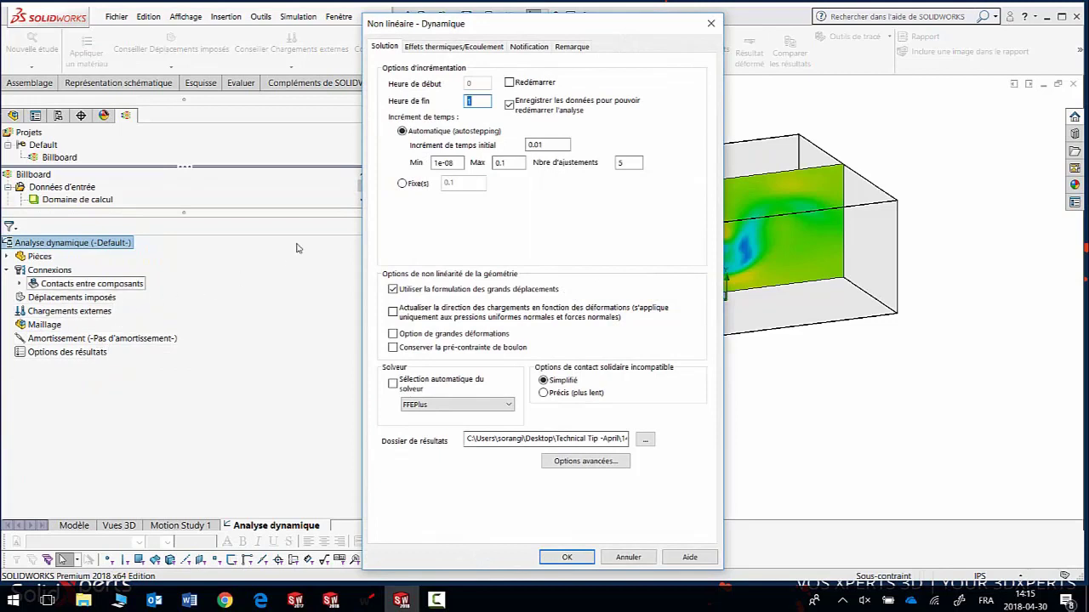
left_click(440, 49)
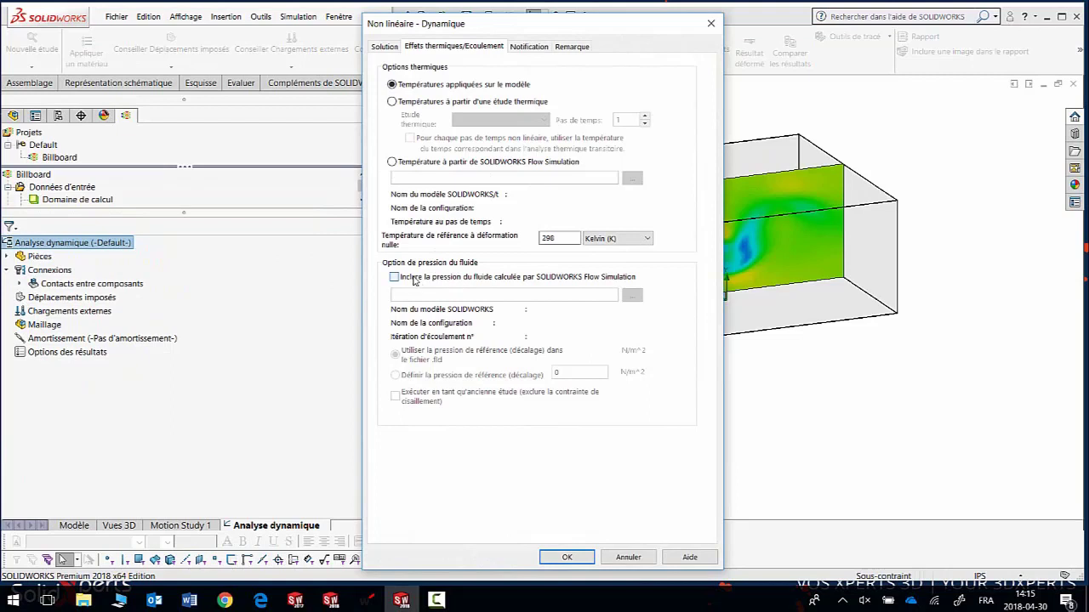
left_click(413, 279)
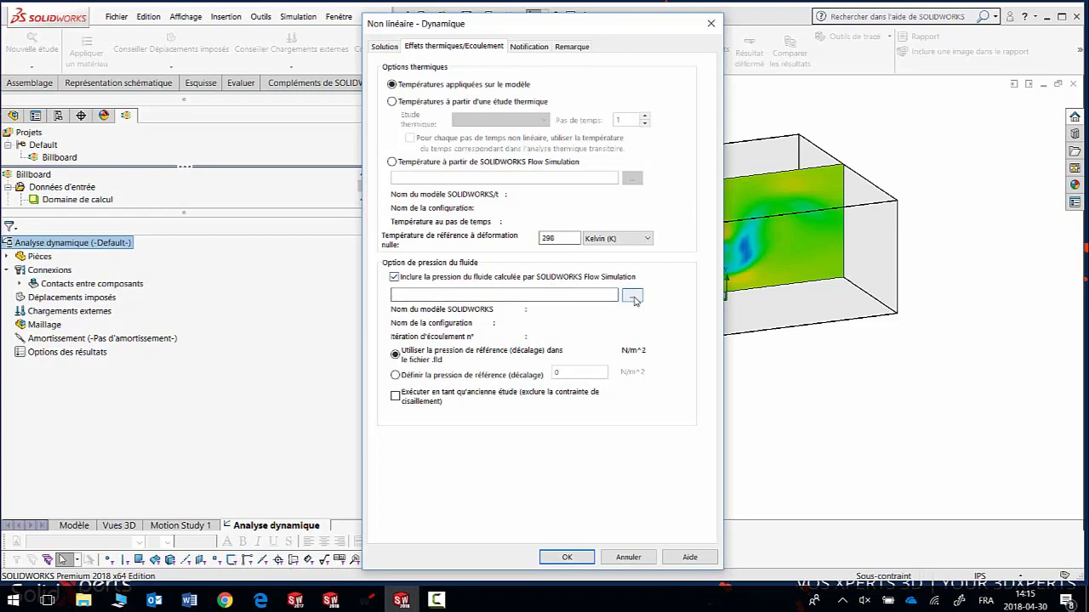
left_click(633, 297)
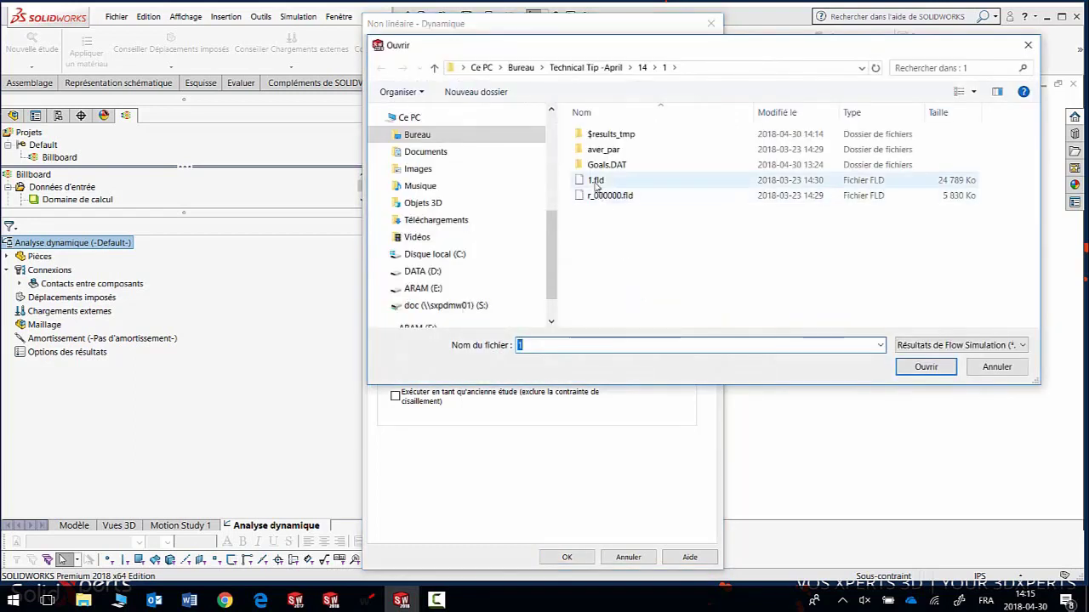
left_click(597, 184)
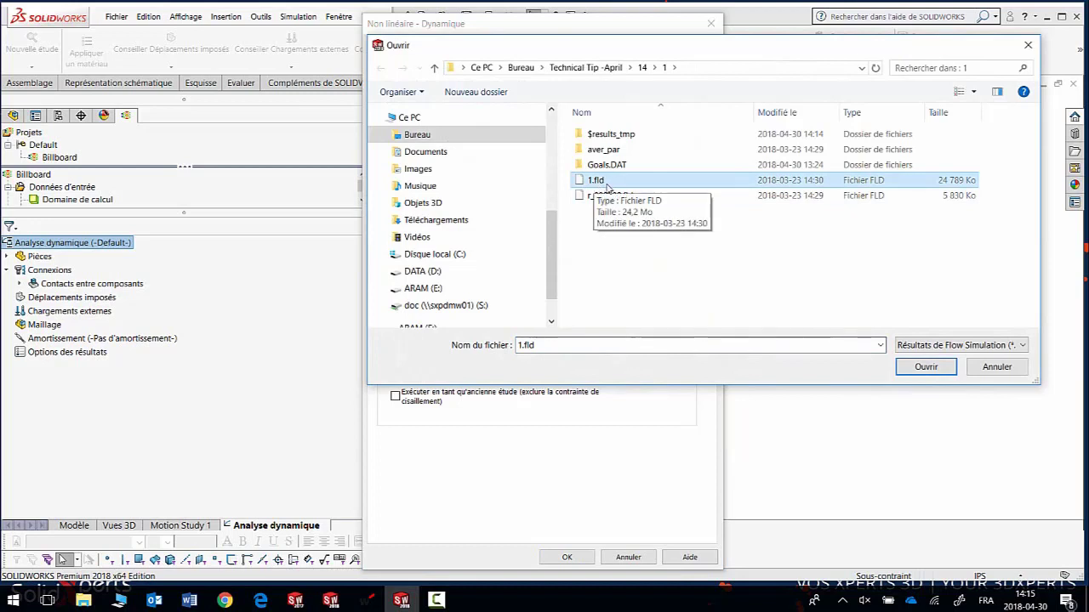
left_click(925, 368)
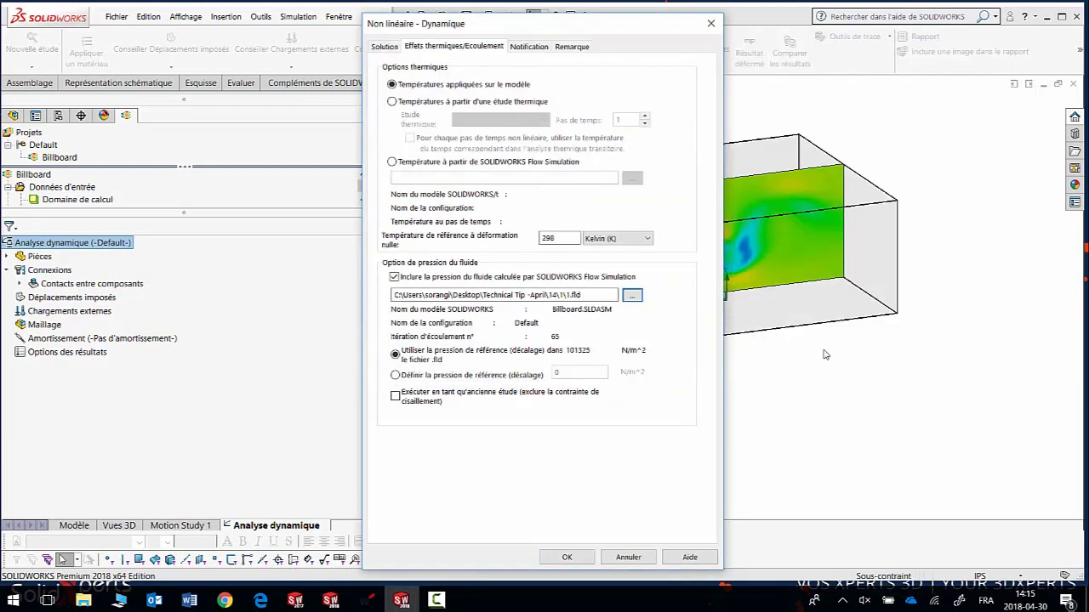
Confirm the study properties and apply Acier allié material to all parts.
left_click(587, 561)
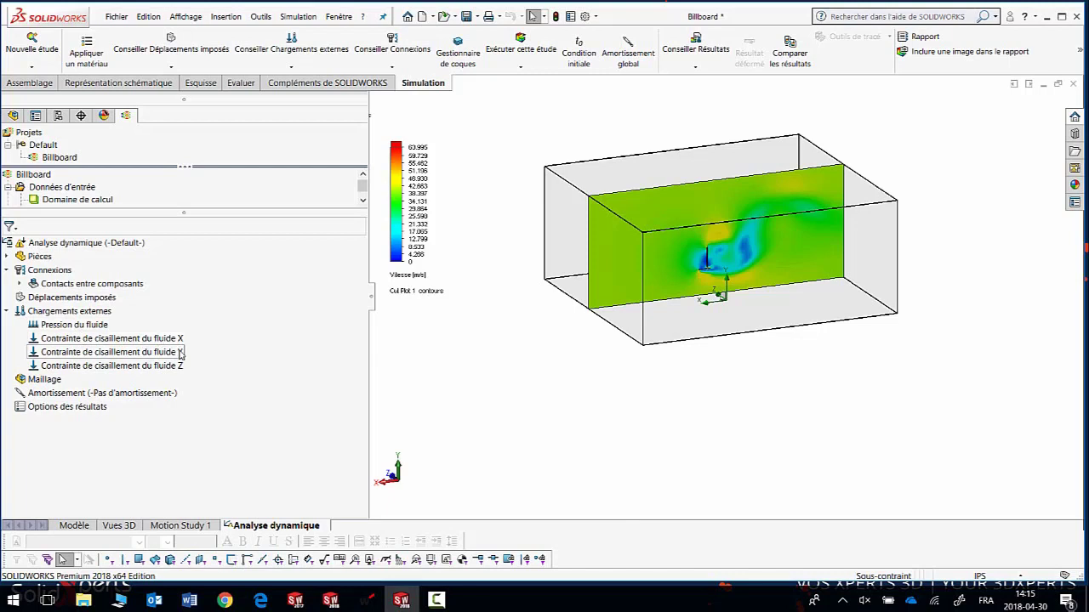
right_click(40, 256)
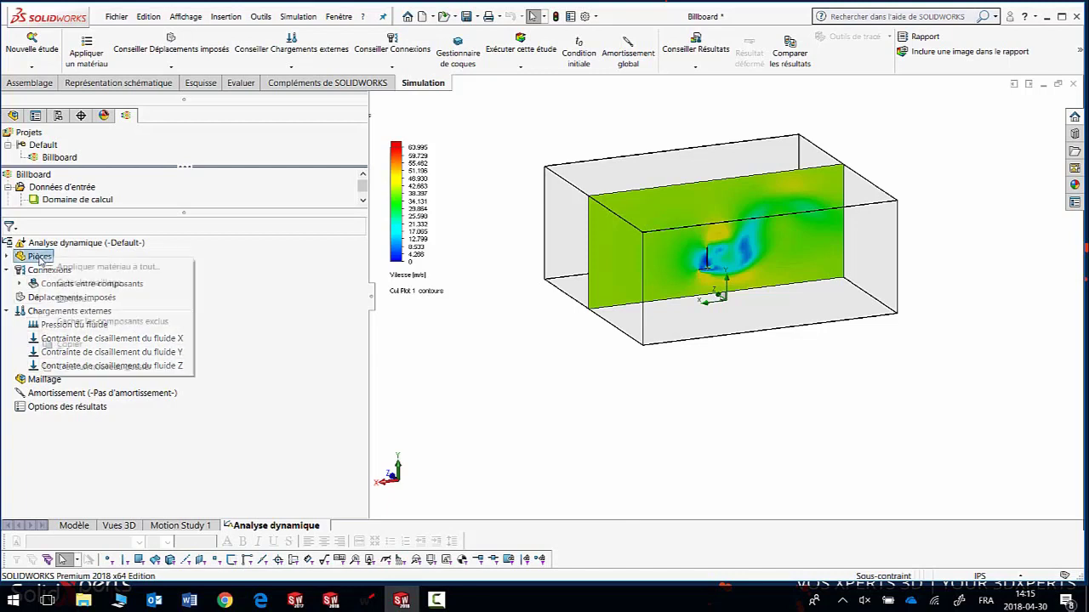
left_click(57, 268)
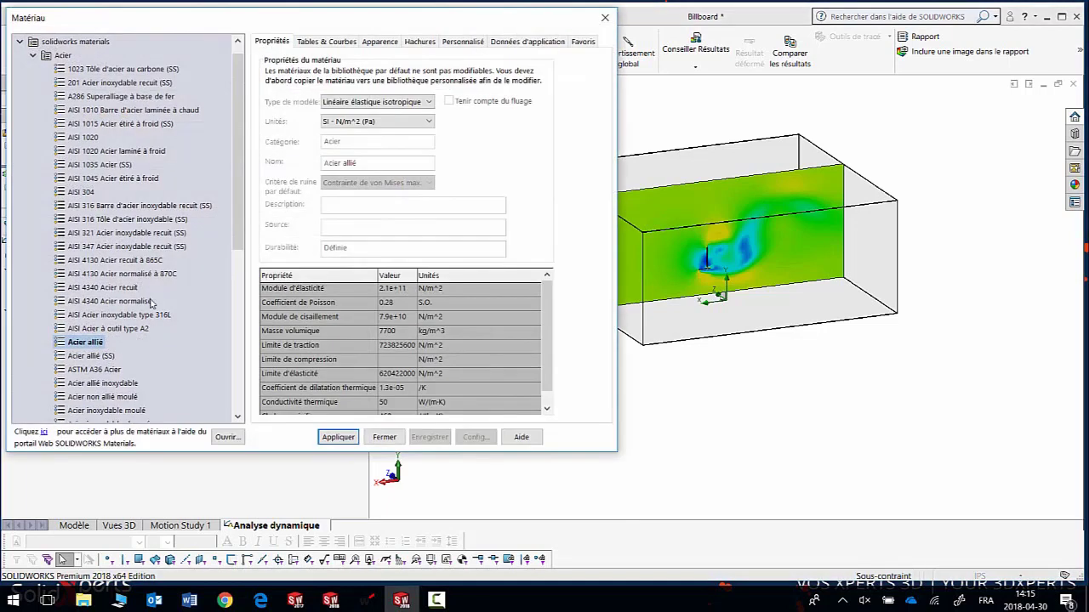
left_click(338, 437)
left_click(383, 437)
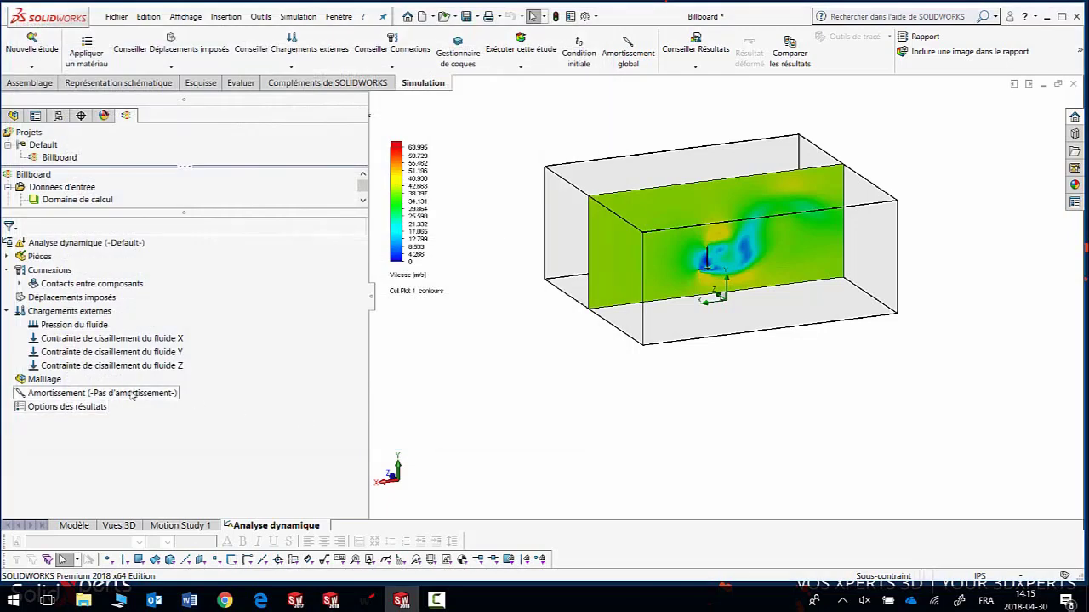
Add the Fixe-1 fixed-geometry restraint on the pole's base face.
right_click(59, 299)
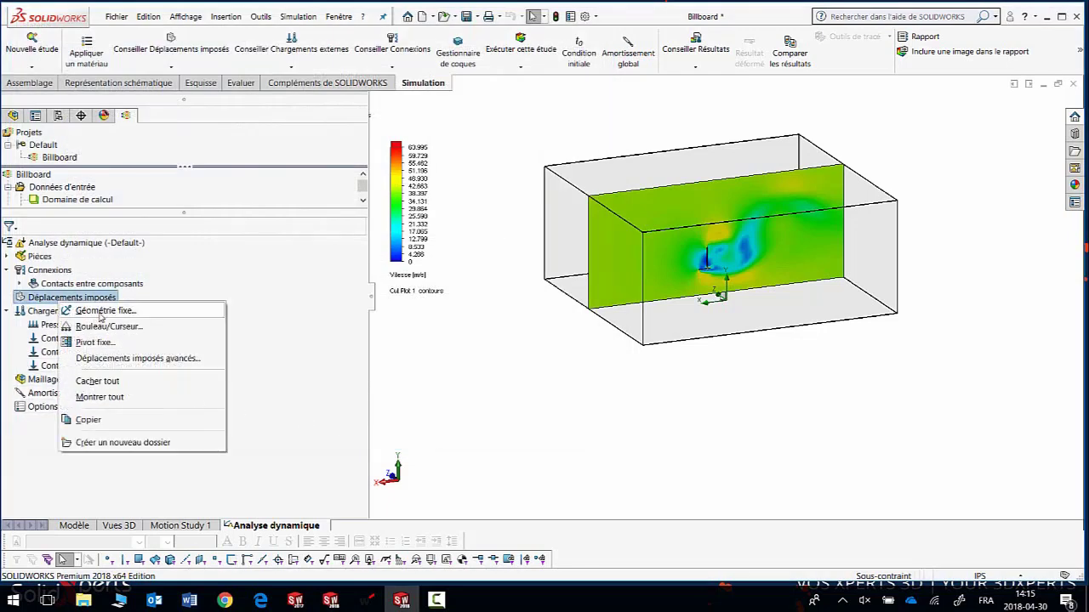
left_click(105, 310)
mouse_move(753, 425)
middle_mouse_down()
mouse_move(712, 287)
mouse_move(631, 297)
mouse_move(640, 293)
mouse_move(613, 247)
middle_mouse_up()
scroll(693, 268, "down", 3)
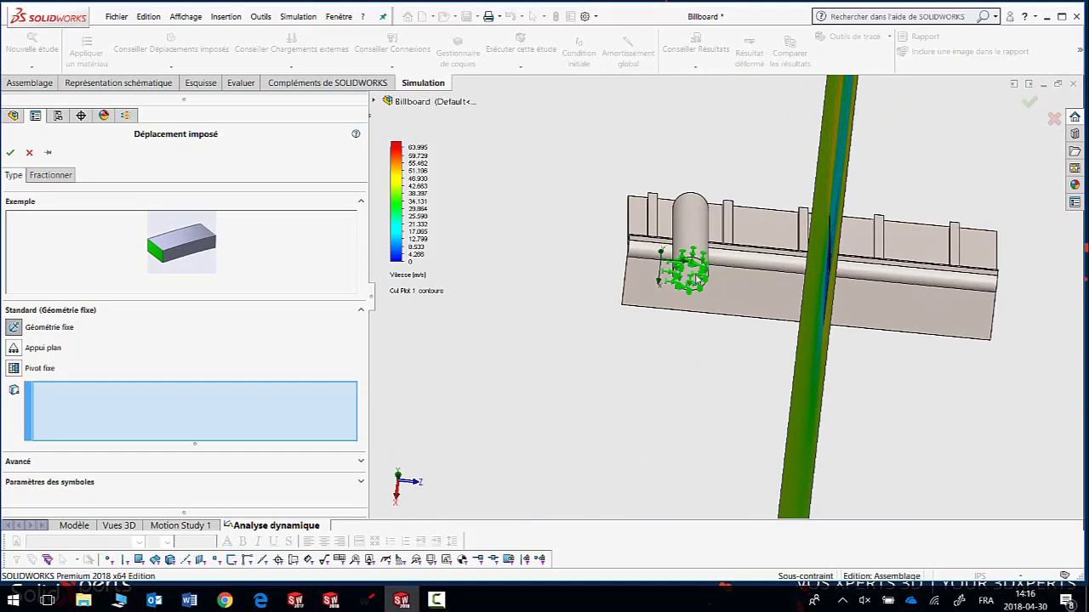
left_click(695, 281)
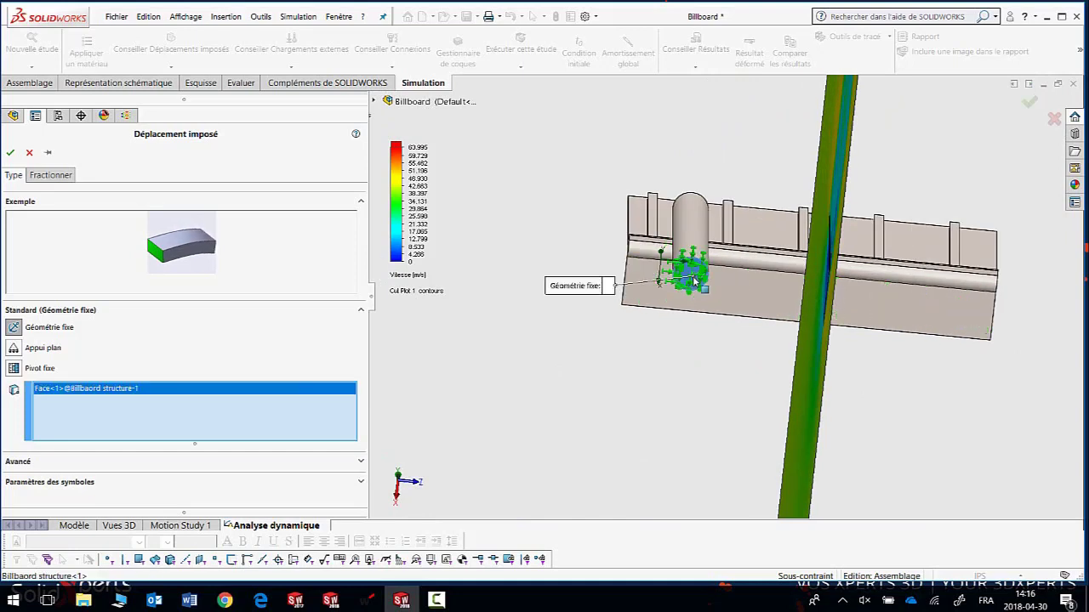
left_click(10, 152)
left_click_drag(148, 214, 160, 363)
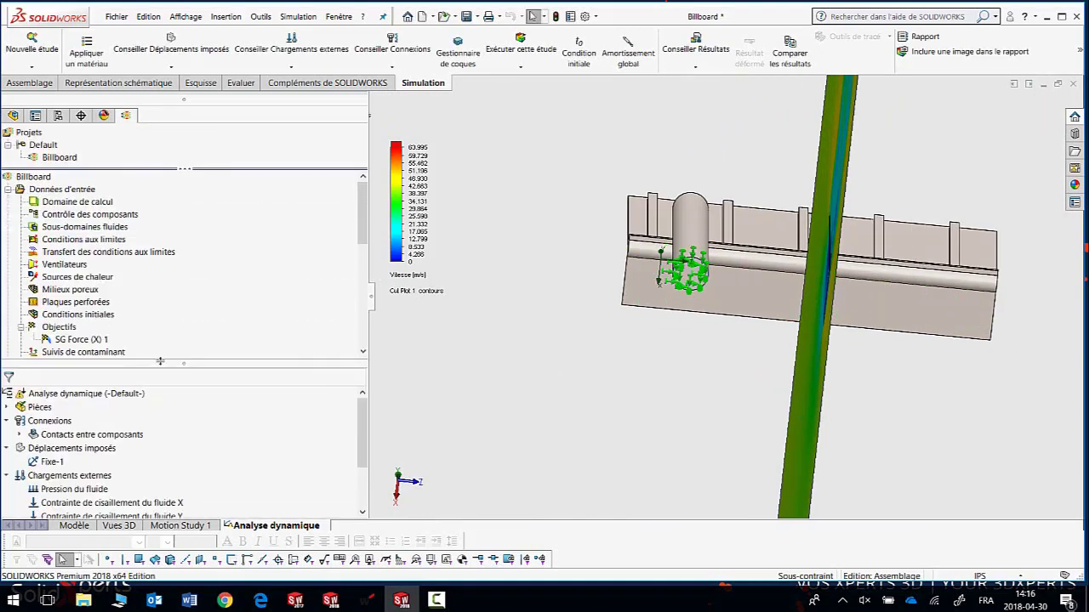
Hide the Cut Plot 1 flow contour.
scroll(157, 311, "down", 4)
scroll(156, 309, "down", 2)
scroll(155, 308, "down", 1)
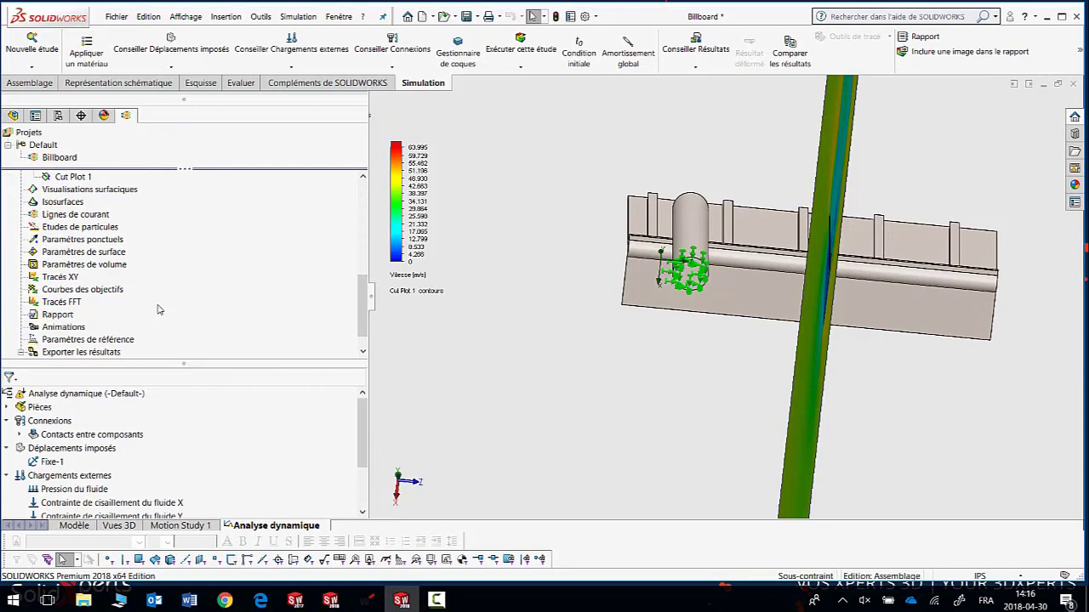
scroll(154, 304, "up", 1)
right_click(74, 218)
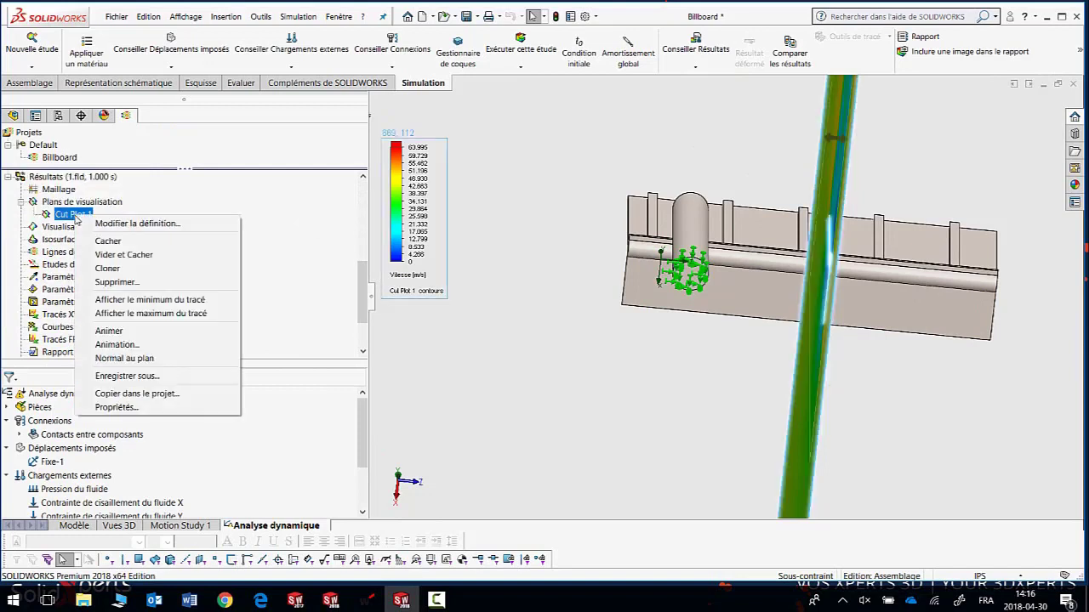
left_click(100, 238)
scroll(481, 366, "up", 5)
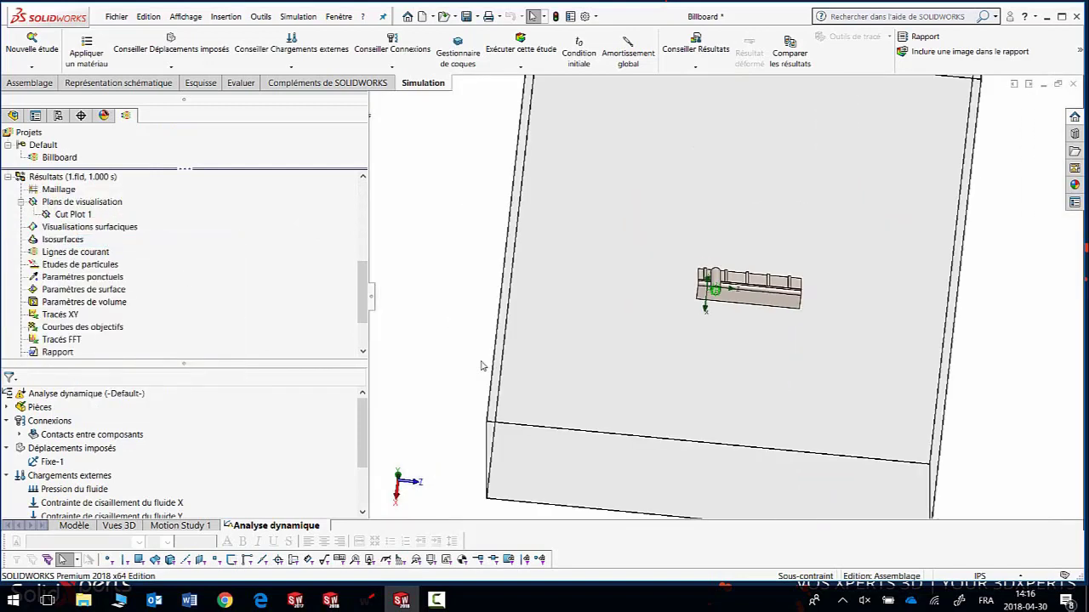
scroll(491, 361, "up", 2)
middle_click_drag(537, 334, 544, 406)
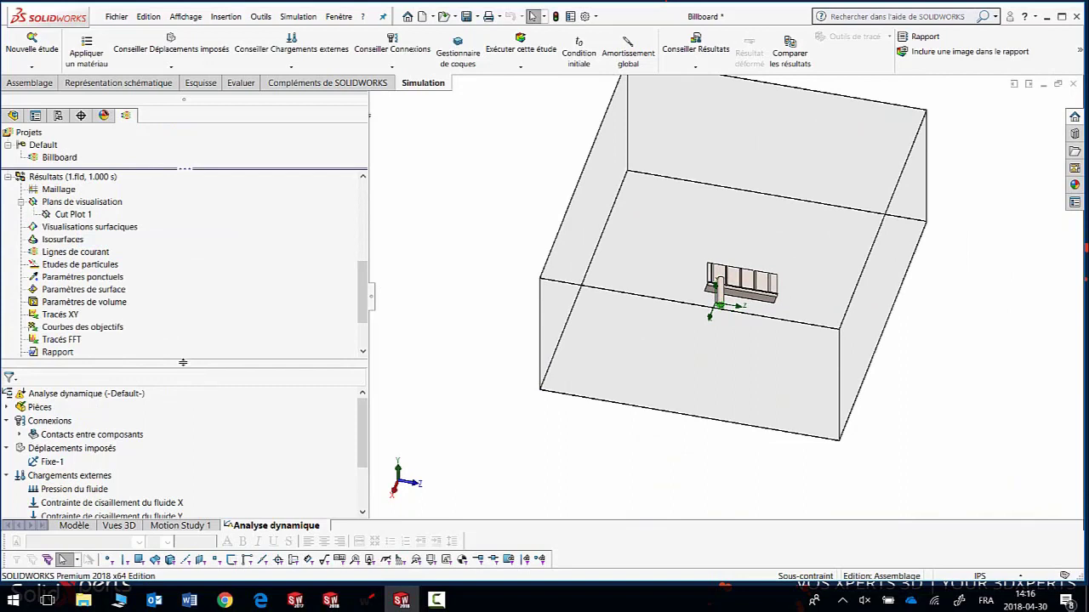
left_click_drag(183, 362, 183, 214)
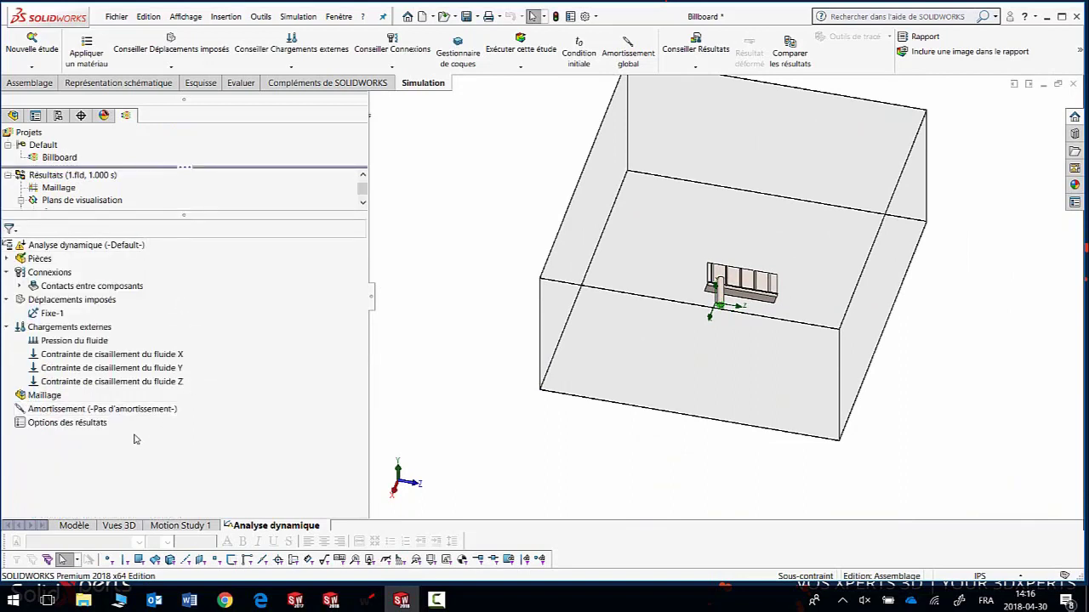
Generate a curvature-based solid mesh on the billboard and fit it in view.
right_click(55, 397)
left_click(81, 182)
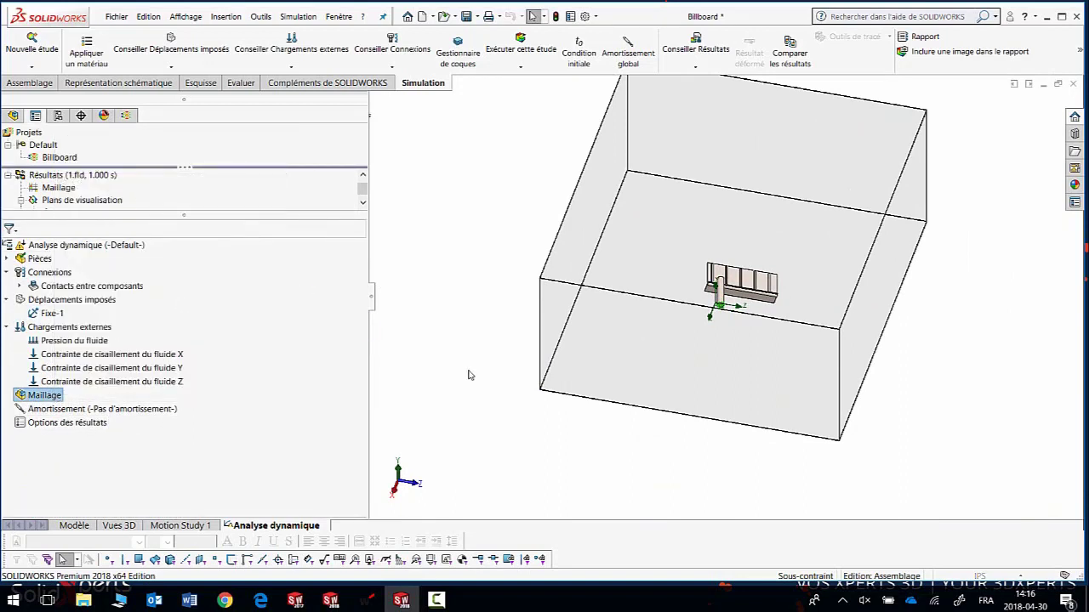
left_click(30, 255)
left_click(48, 281)
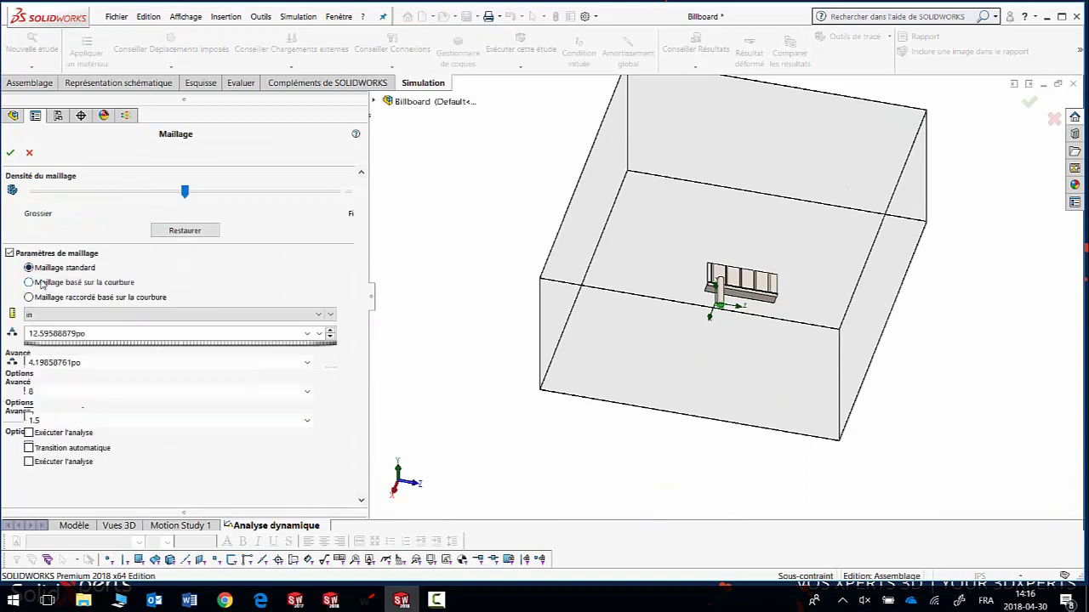
left_click(10, 152)
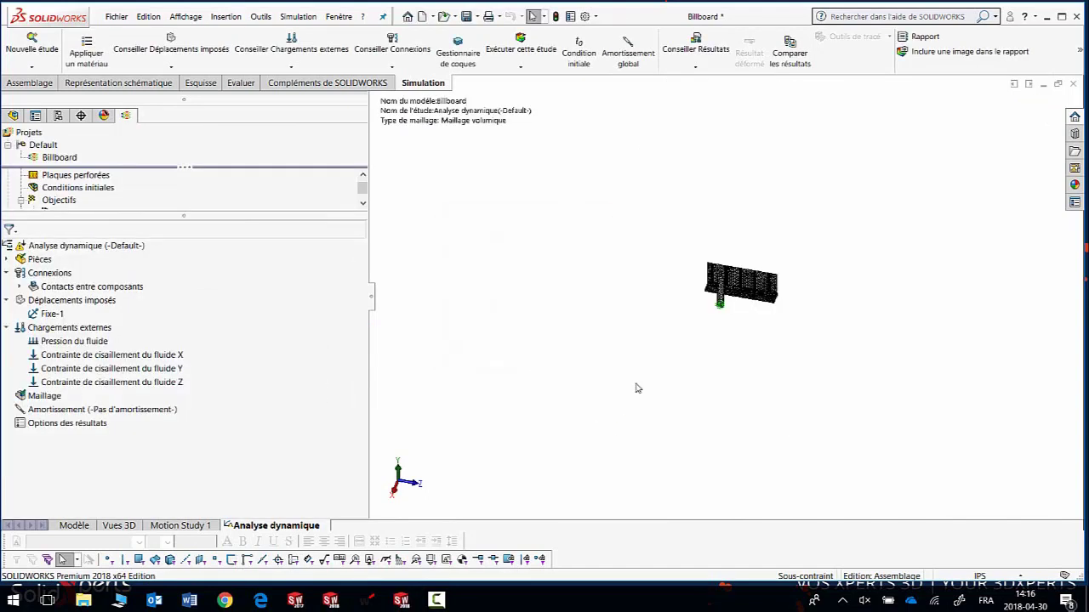
mouse_move(637, 386)
middle_mouse_down()
mouse_move(687, 423)
mouse_move(794, 465)
middle_mouse_up()
key("f")
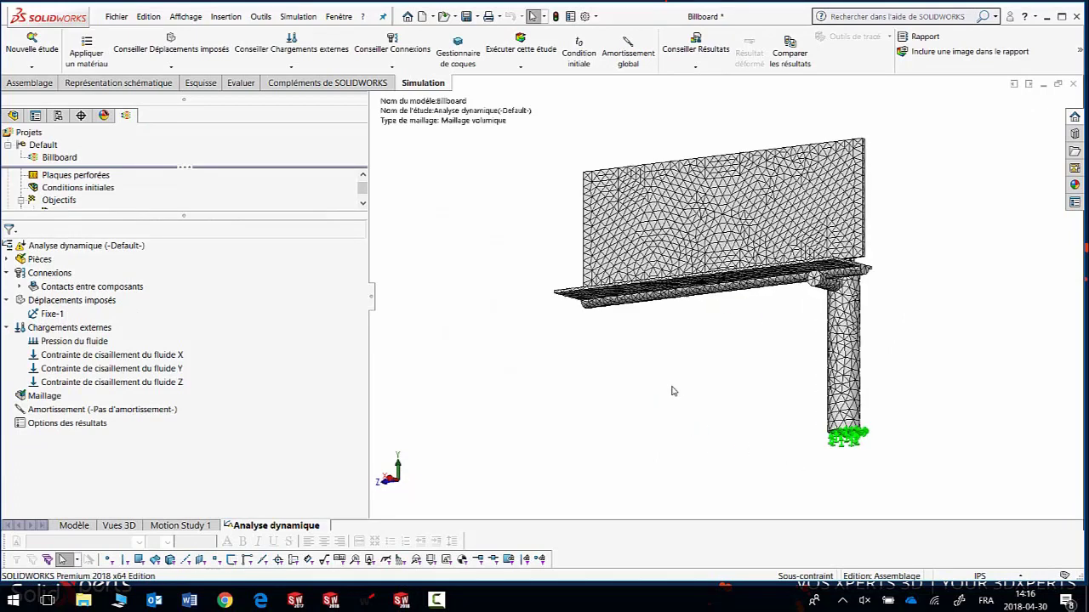
right_click(66, 246)
Run the Analyse dynamique study past the warning and monitor the von Mises stress plot.
left_click(107, 275)
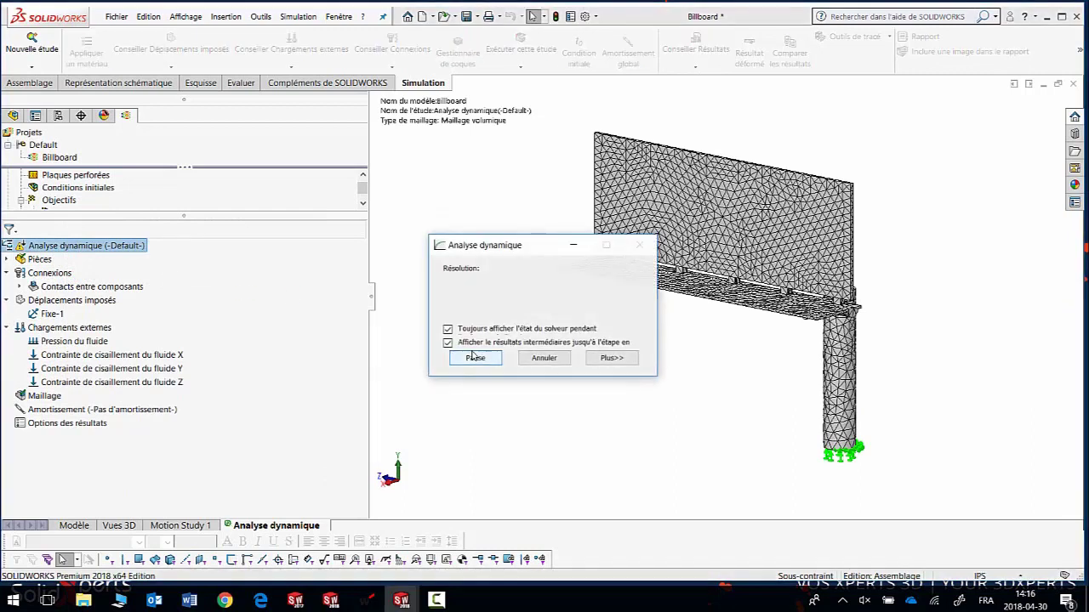
left_click(638, 296)
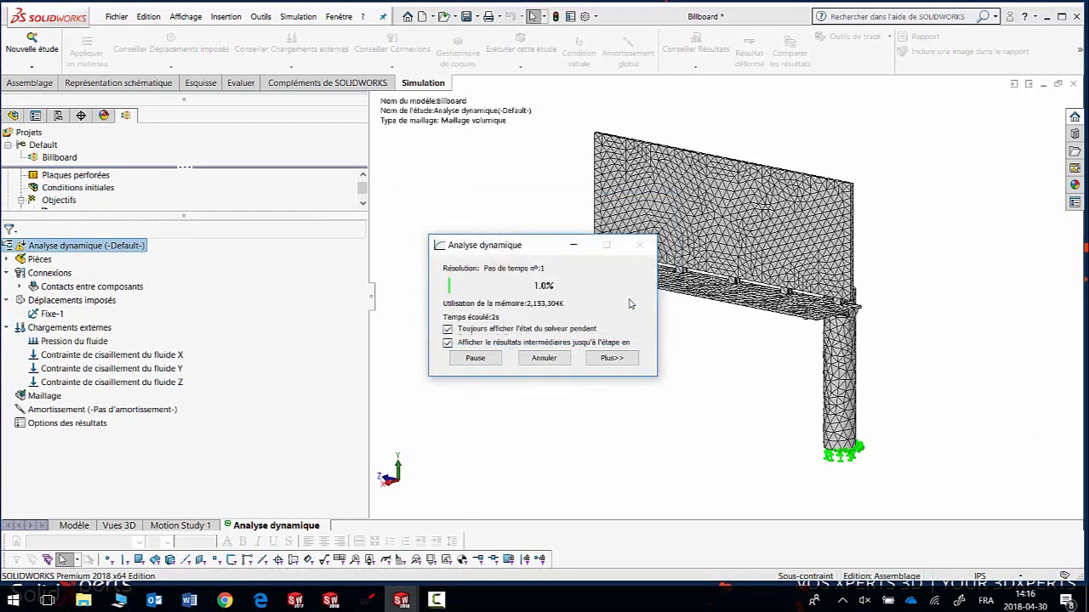
left_click_drag(510, 248, 415, 200)
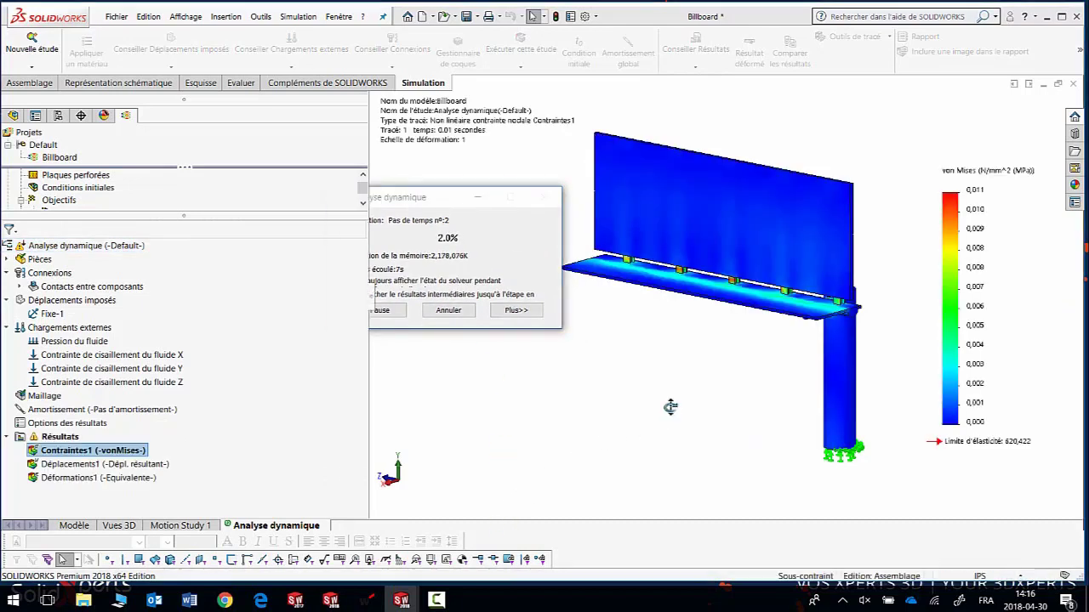
middle_click_drag(674, 411, 667, 408)
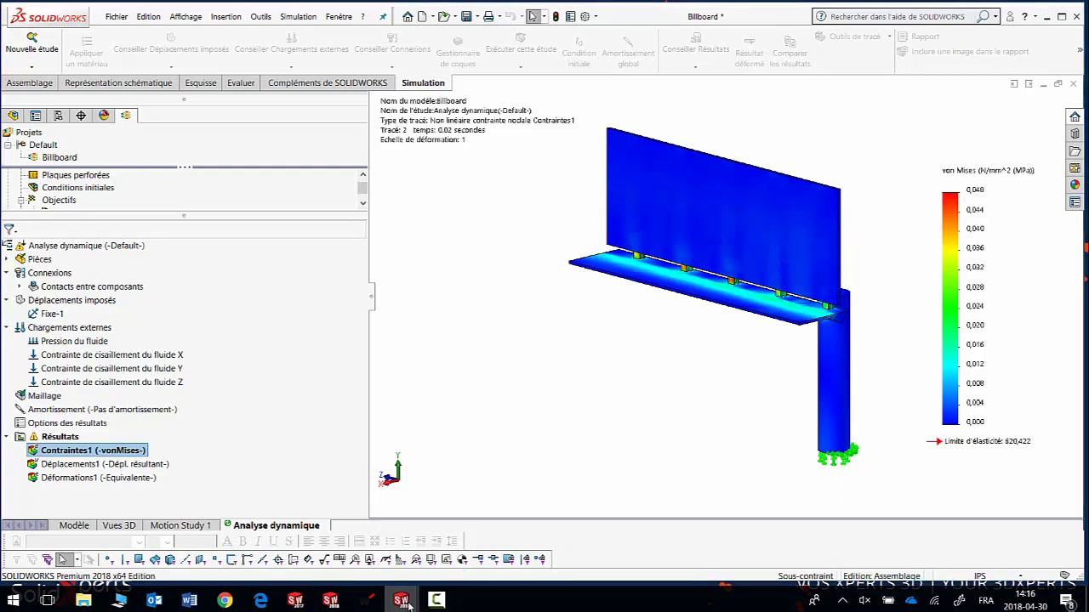
left_click(455, 491)
mouse_move(436, 601)
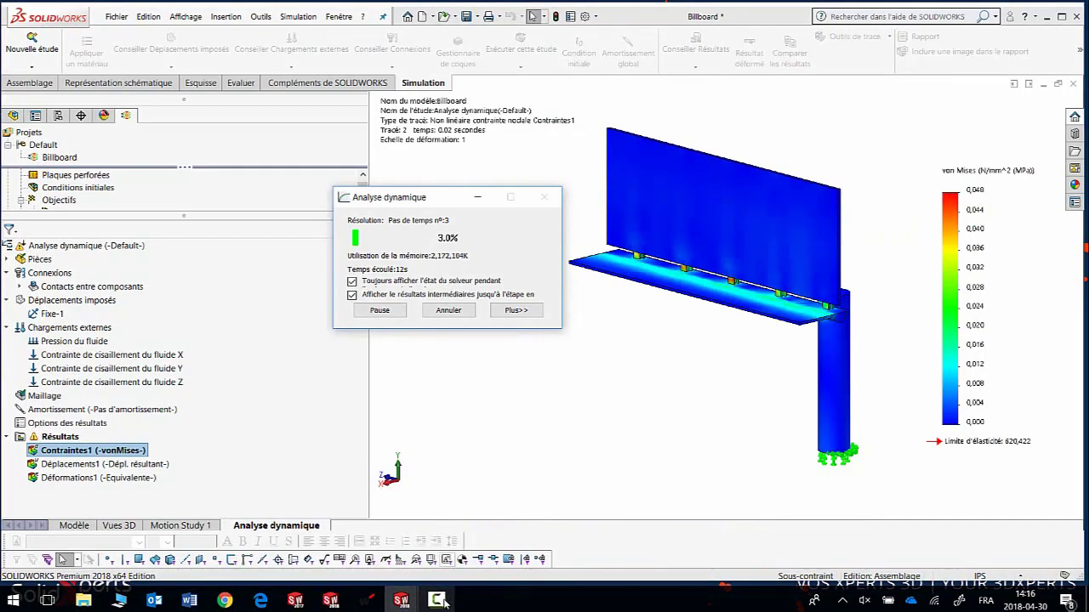